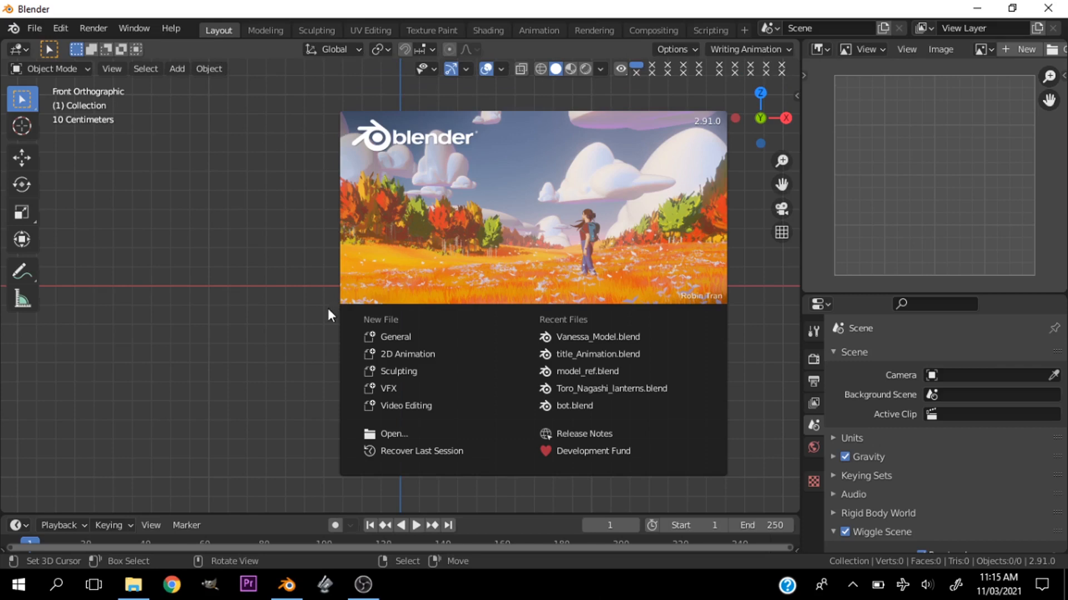
- Start a new General file and open the add-on preferences
click(400, 336)
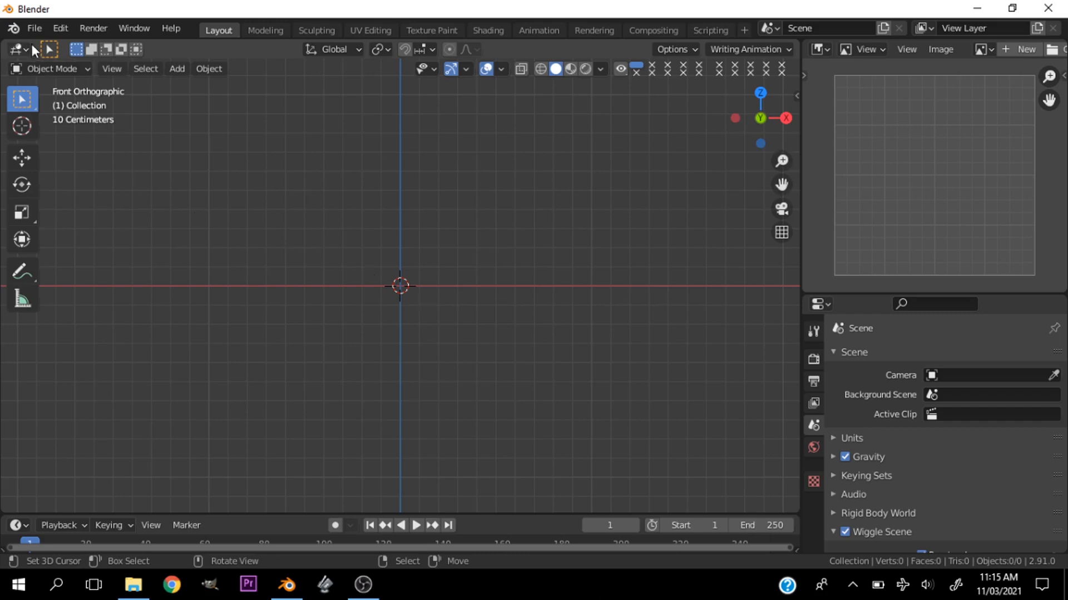
click(57, 28)
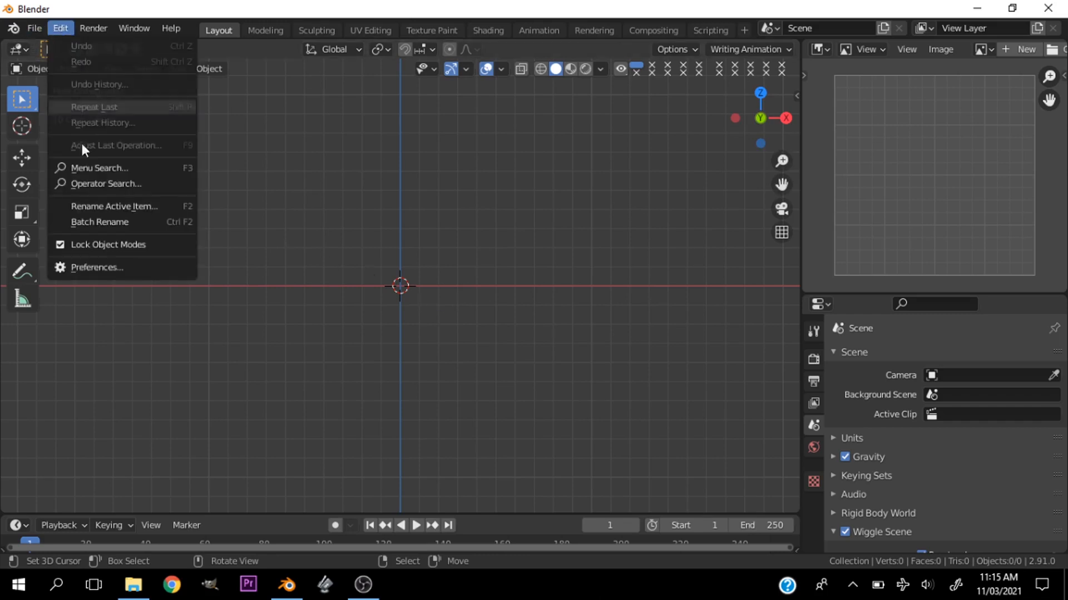
click(101, 281)
click(56, 30)
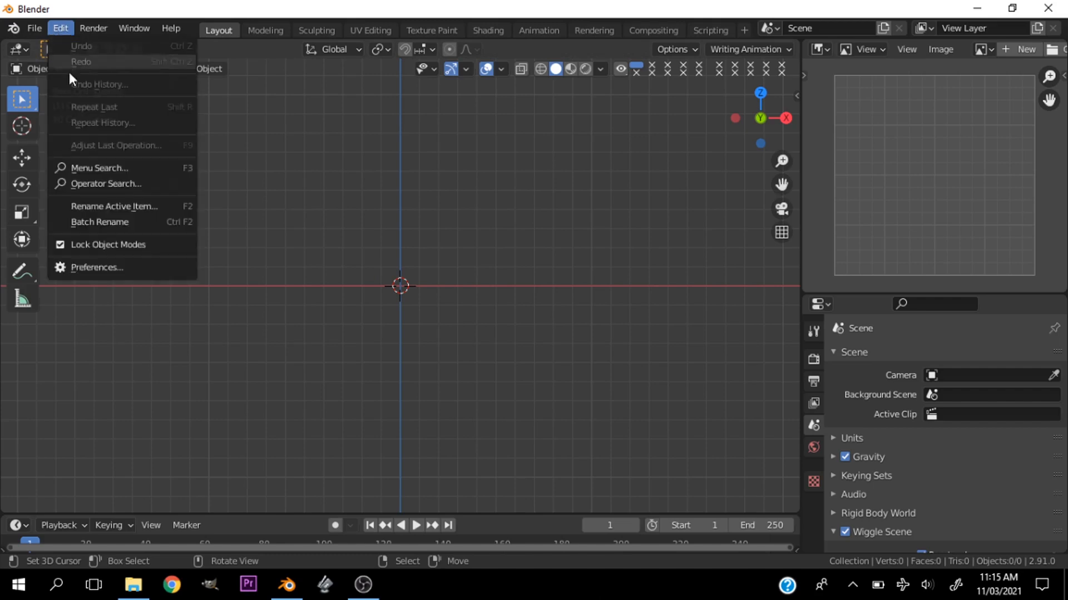
click(108, 267)
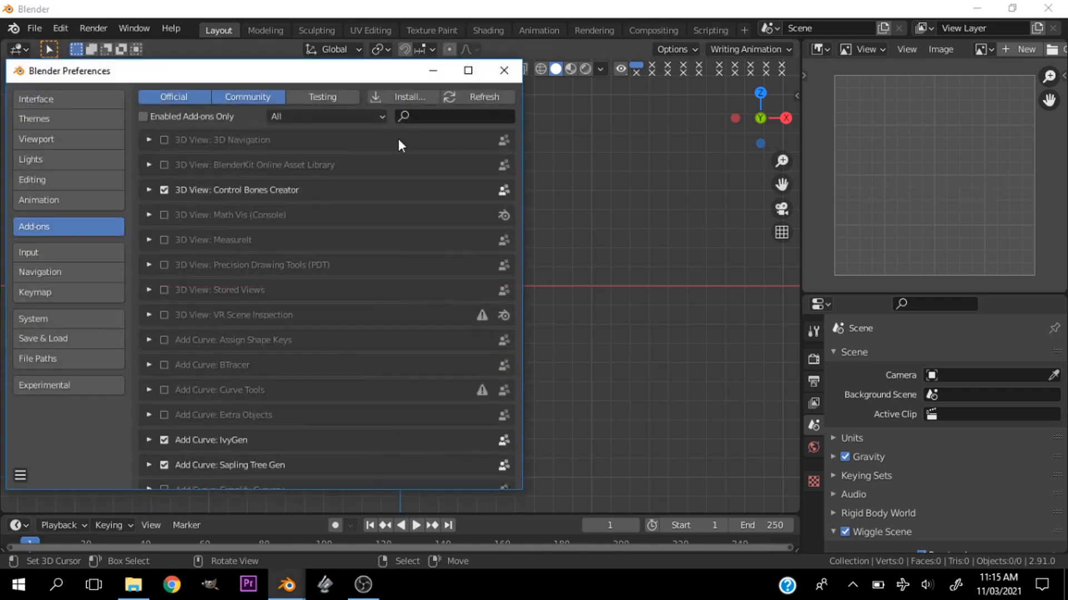
- Search the add-ons for "arch", check that Add Mesh: Archimesh is enabled, and close the preferences
click(443, 115)
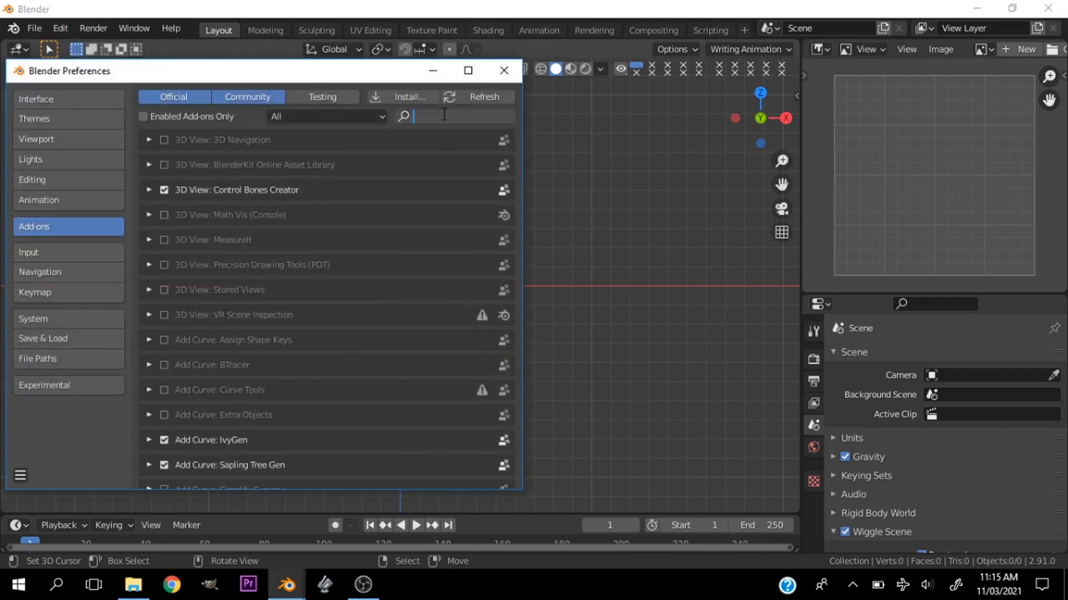
text(arch)
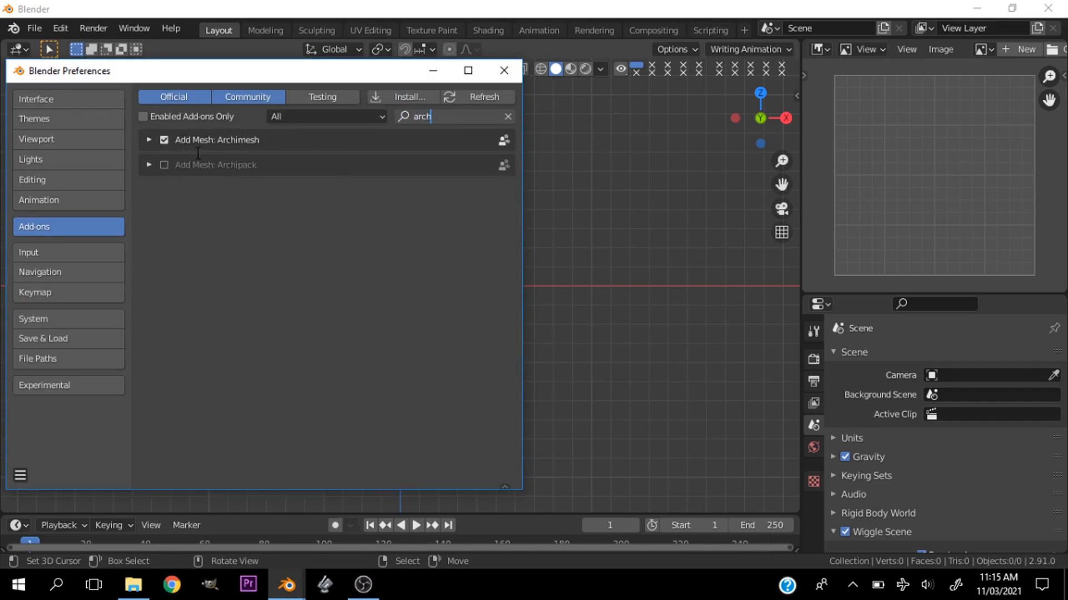
click(160, 140)
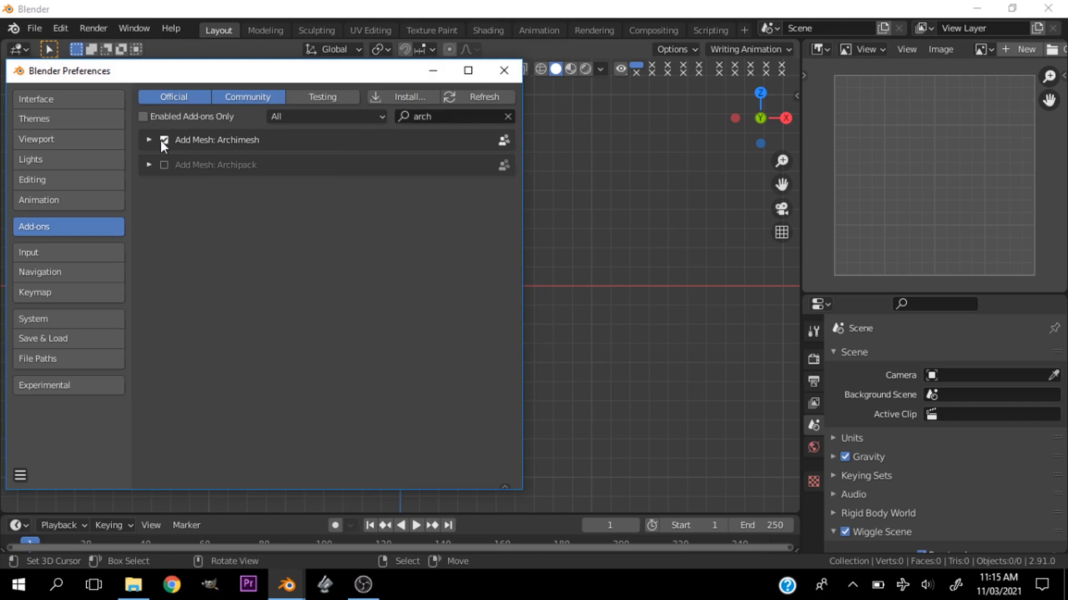
click(155, 140)
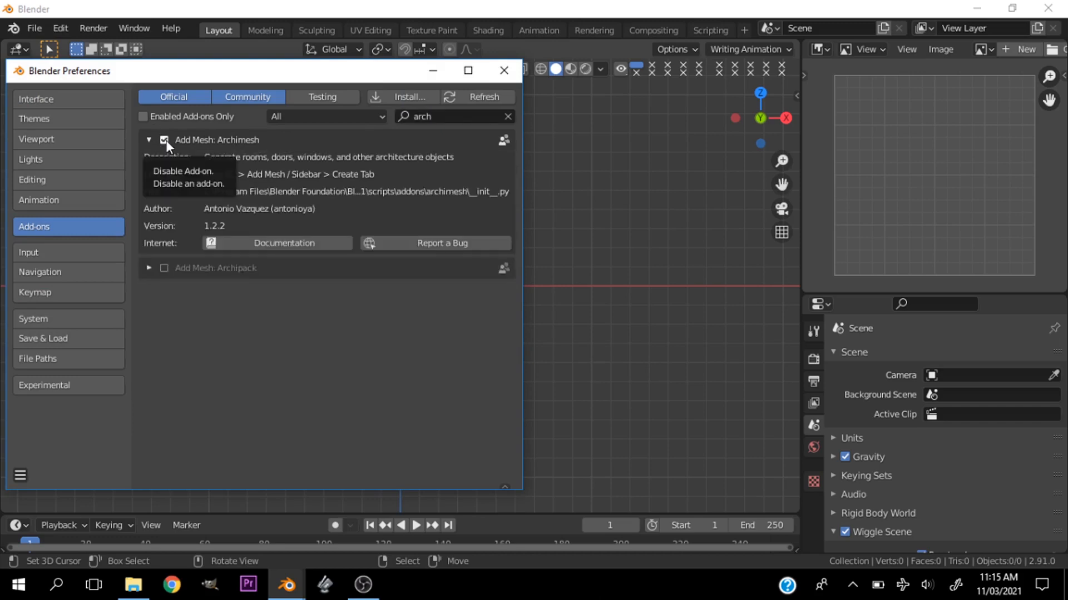
click(506, 69)
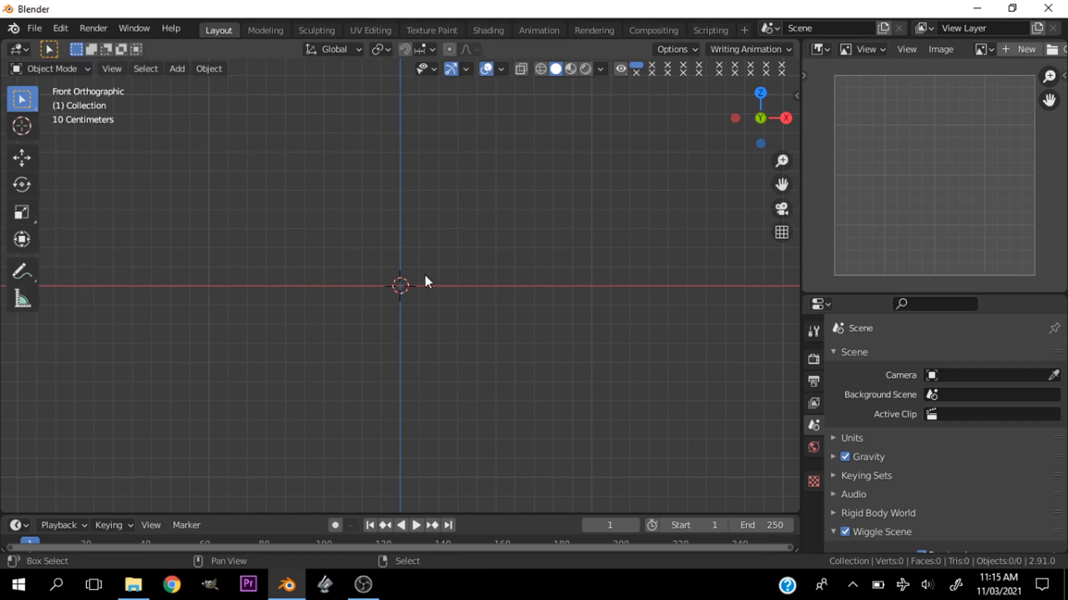
- Add an Archimesh Door mesh at the 3D cursor
key(shift+a)
mouse_move(423, 251)
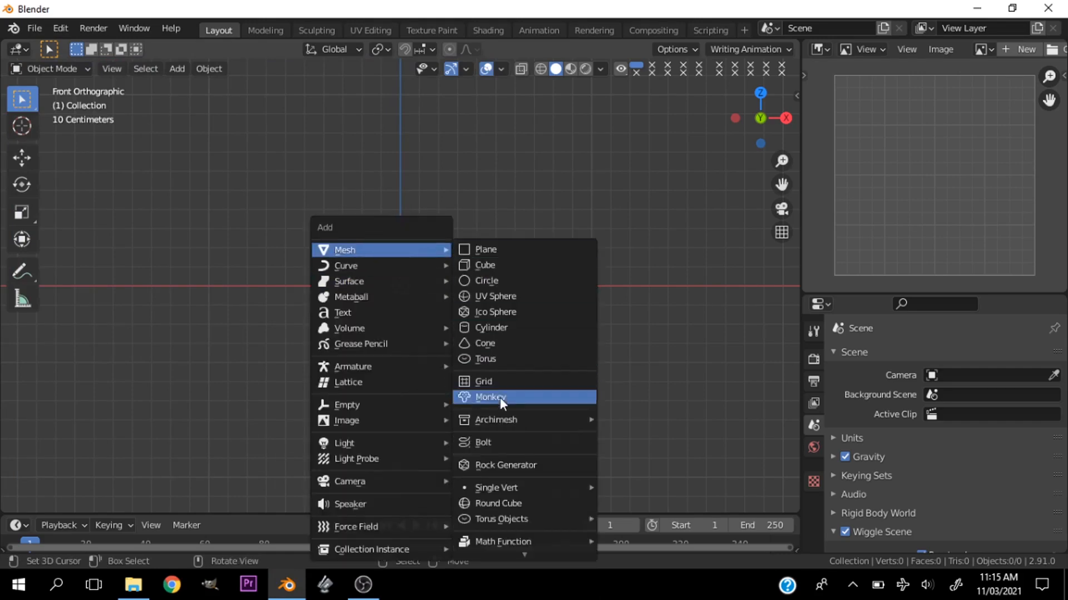
mouse_move(523, 418)
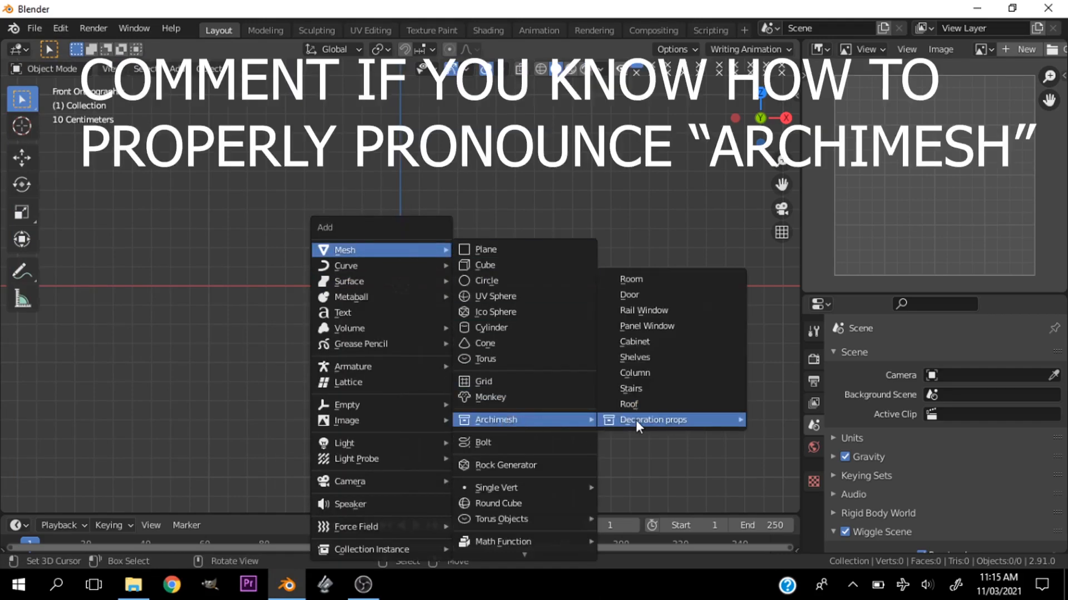
mouse_move(635, 420)
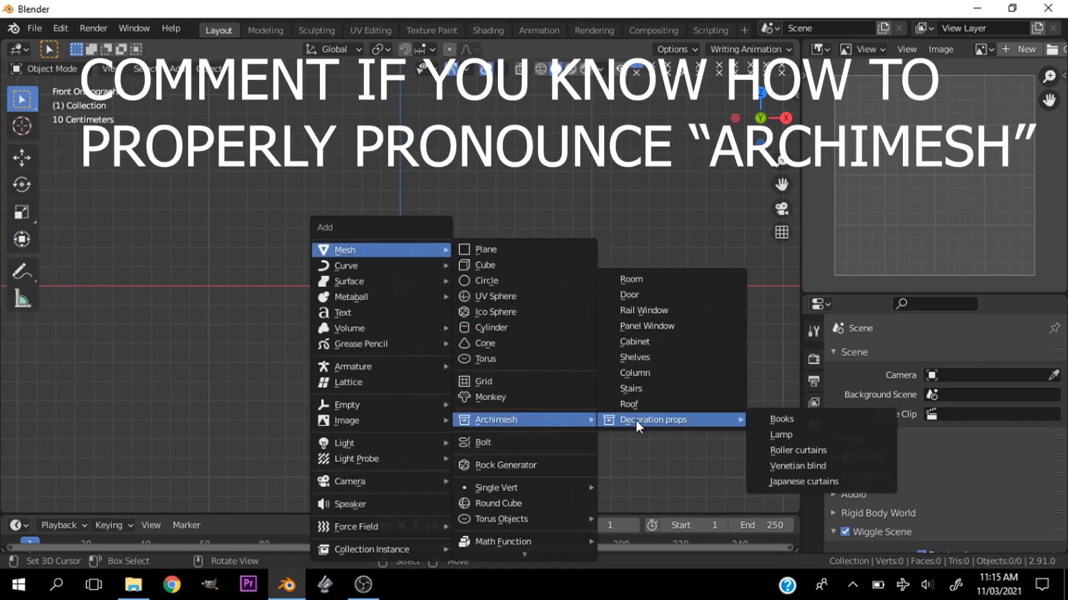
click(639, 293)
- Deselect everything and examine the new door, its frame and its handle from the front and in perspective
drag(781, 185, 787, 341)
scroll(660, 323, down, 3)
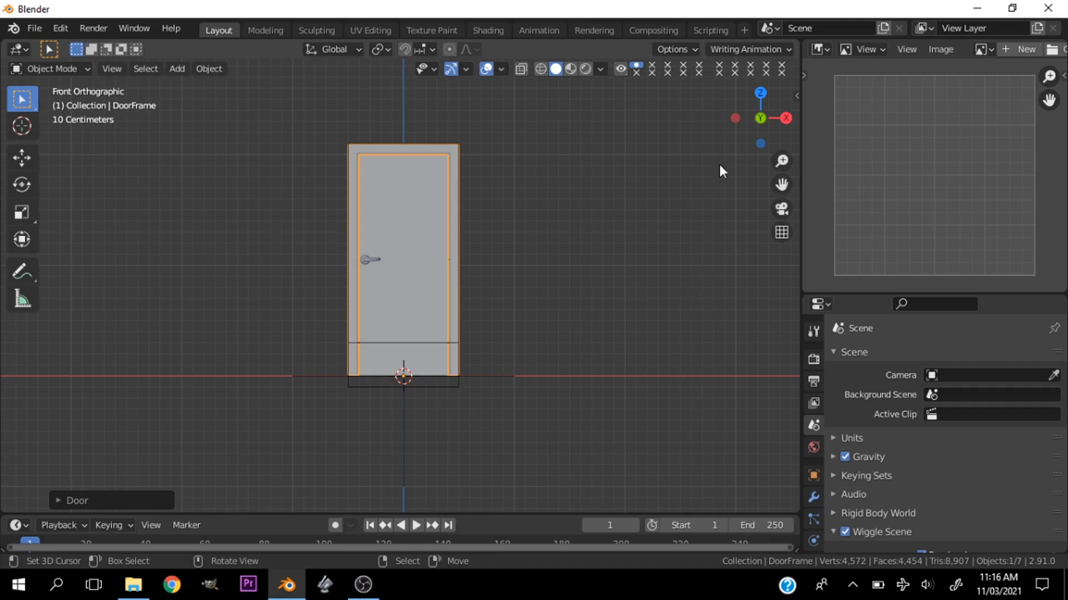
mouse_move(737, 115)
mouse_down()
mouse_move(723, 128)
mouse_move(739, 118)
mouse_up()
scroll(519, 271, up, 3)
key(grave)
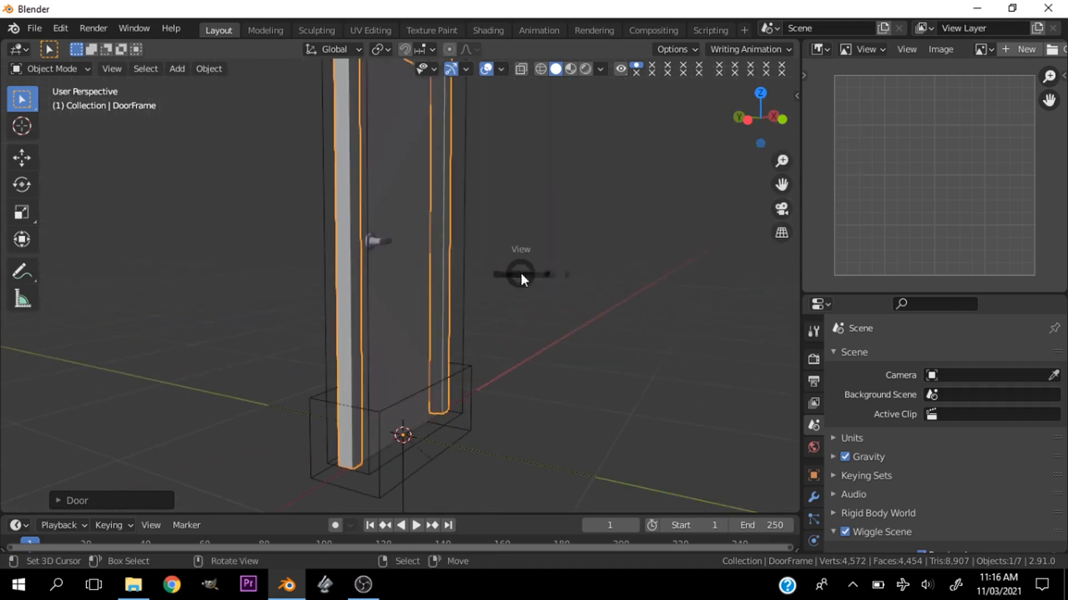
click(460, 217)
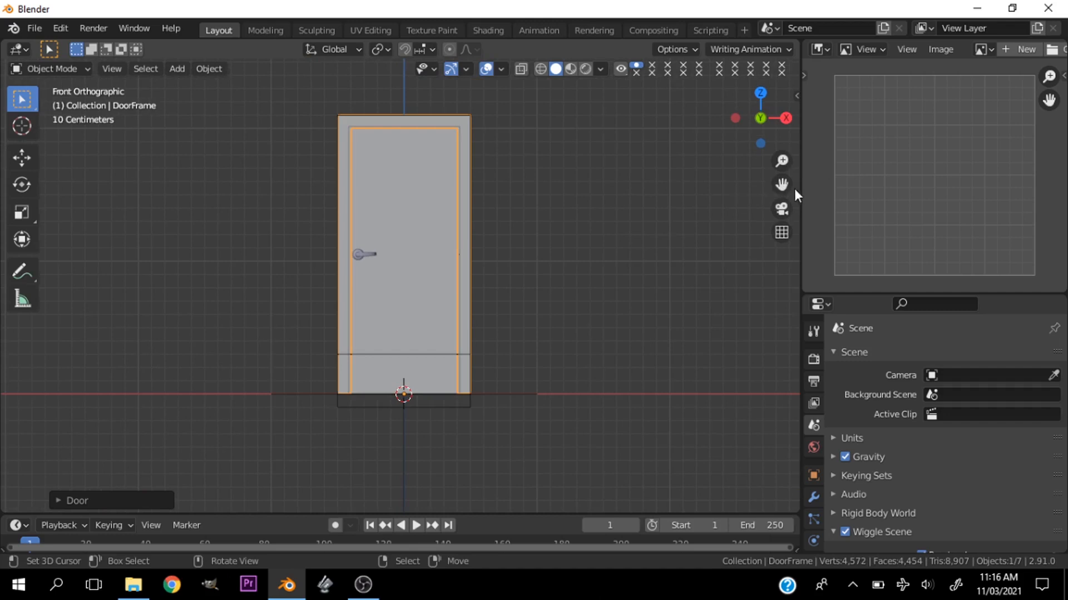
mouse_move(782, 186)
mouse_down()
mouse_move(803, 210)
mouse_move(792, 184)
mouse_up()
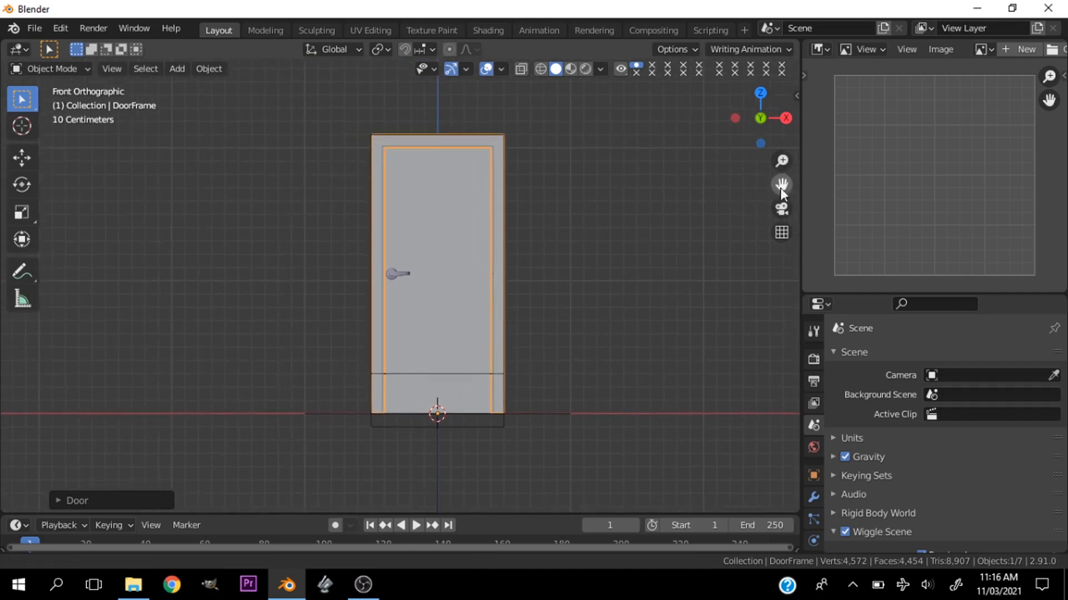
key(a)
key(a)
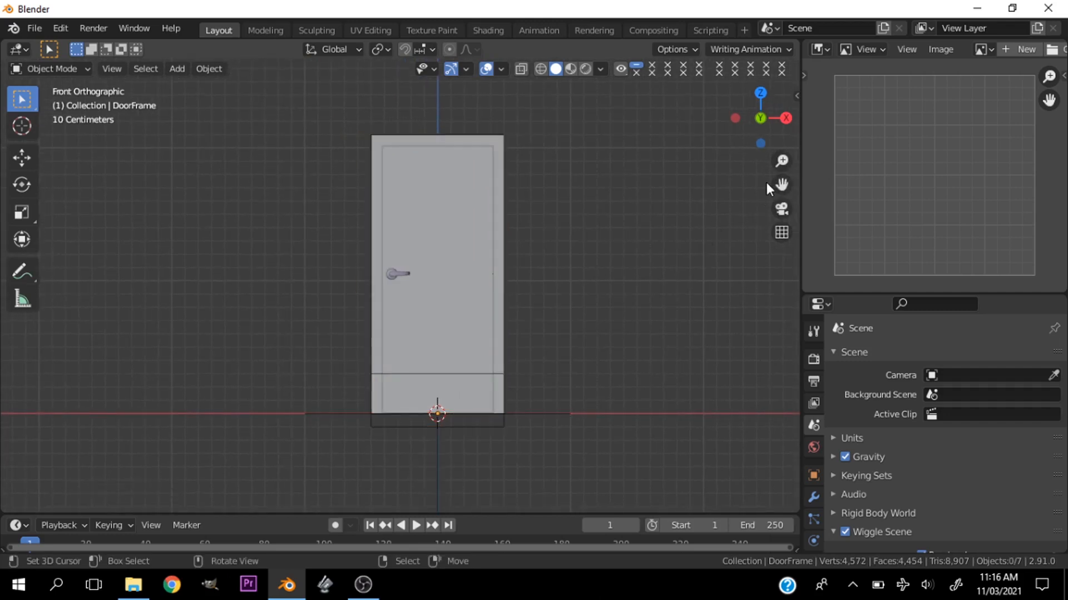
drag(744, 136, 795, 150)
scroll(521, 274, up, 3)
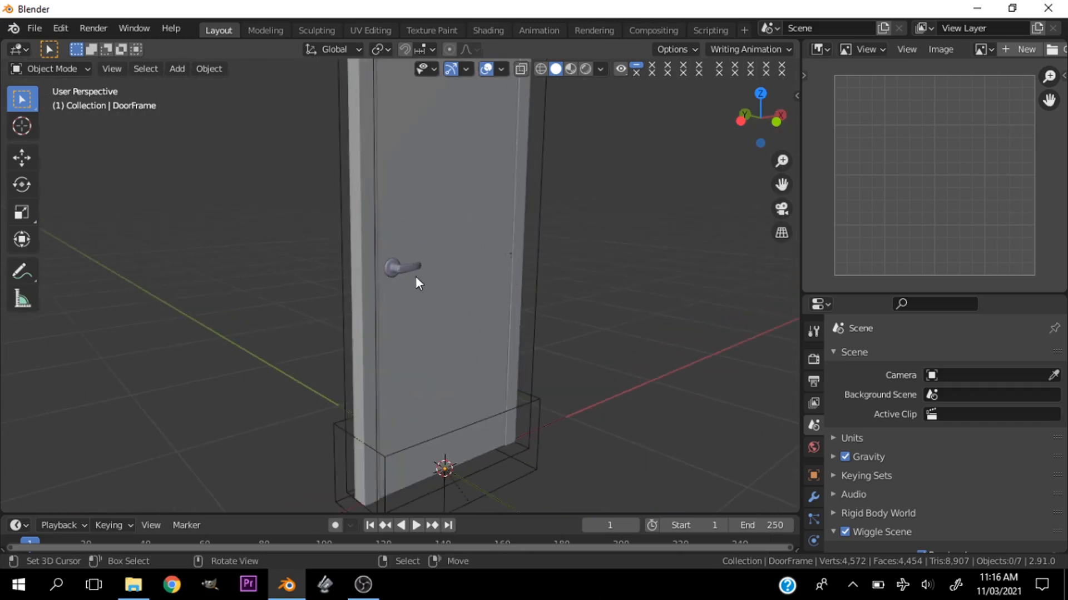
scroll(393, 239, up, 3)
scroll(392, 239, down, 2)
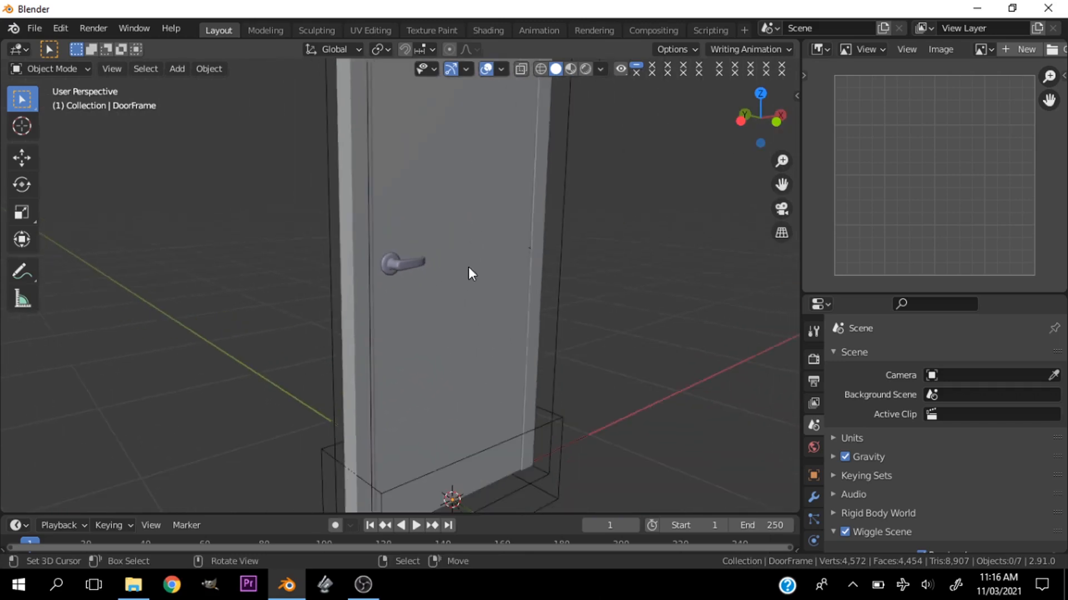
- Set the Archimesh door's opening side to Right open in its creation properties, and hide the properties afterward
key(n)
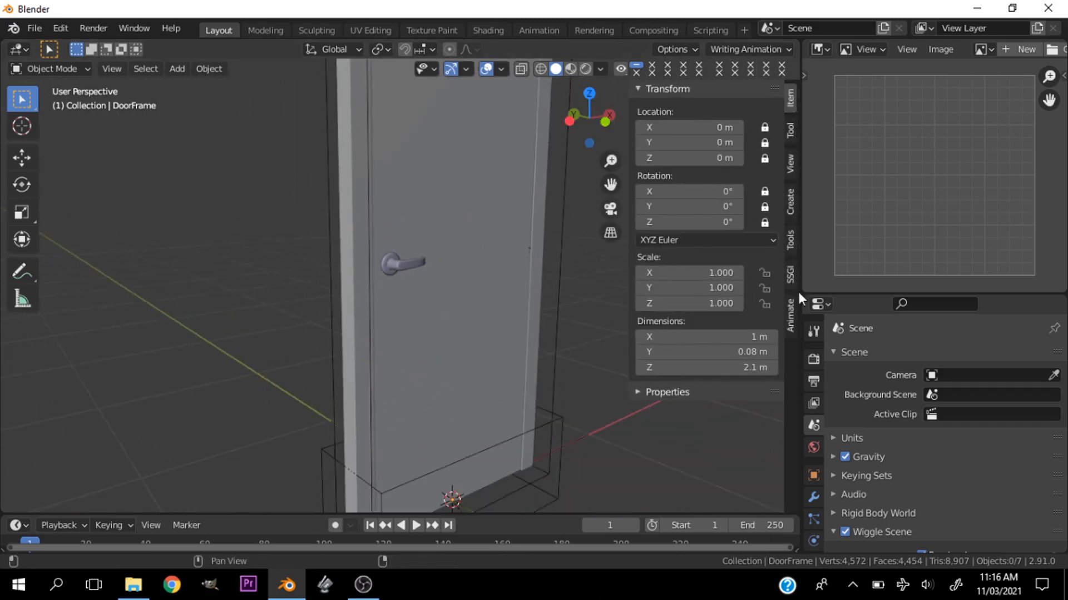
click(790, 137)
click(793, 160)
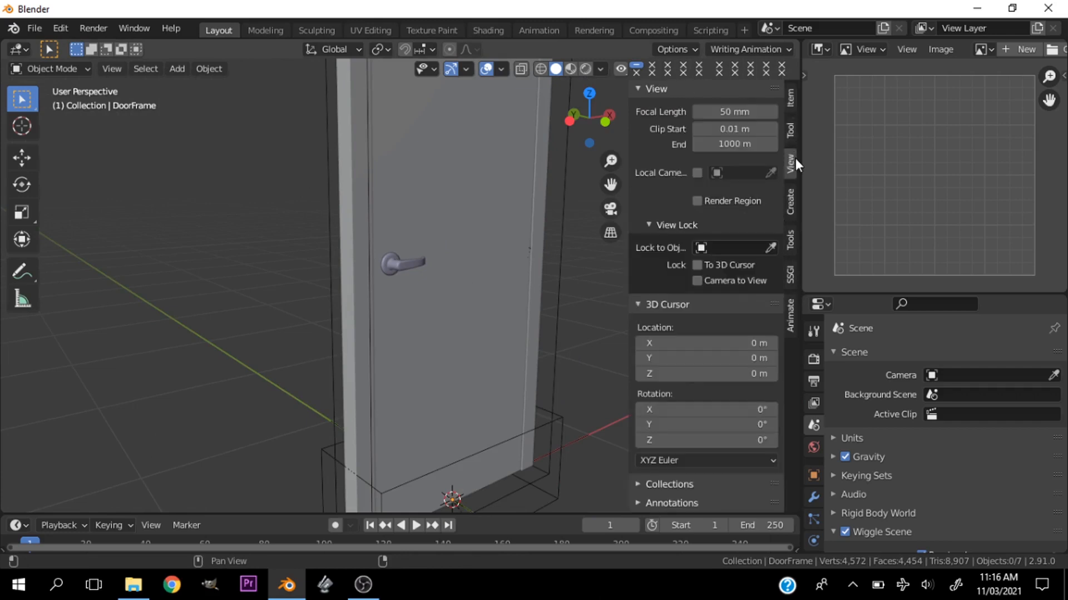
click(791, 202)
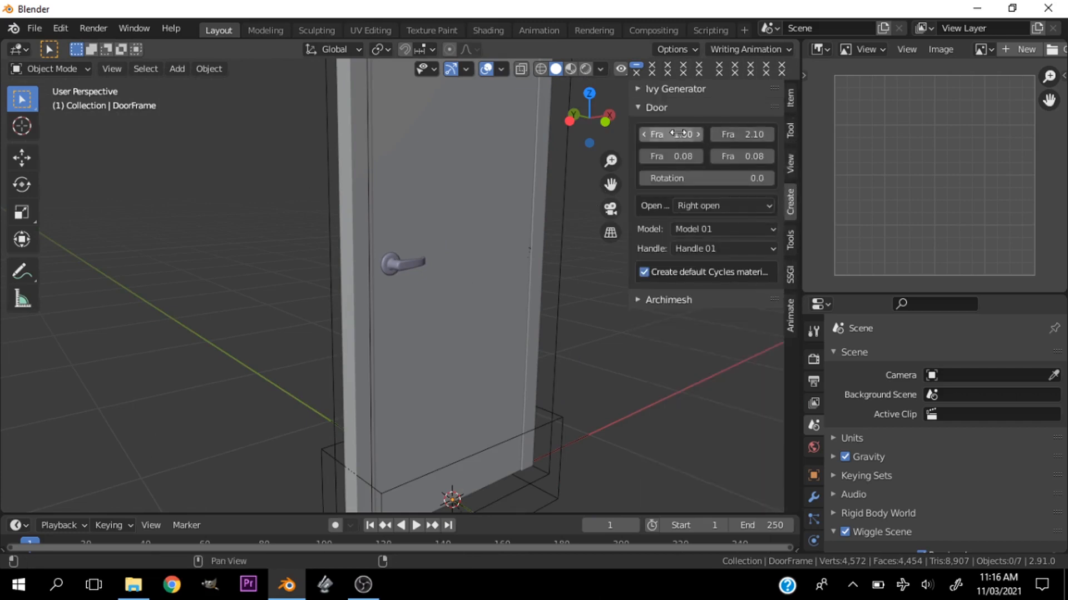
scroll(610, 159, down, 3)
mouse_move(673, 136)
mouse_down()
mouse_move(723, 136)
mouse_move(674, 136)
mouse_up()
click(714, 204)
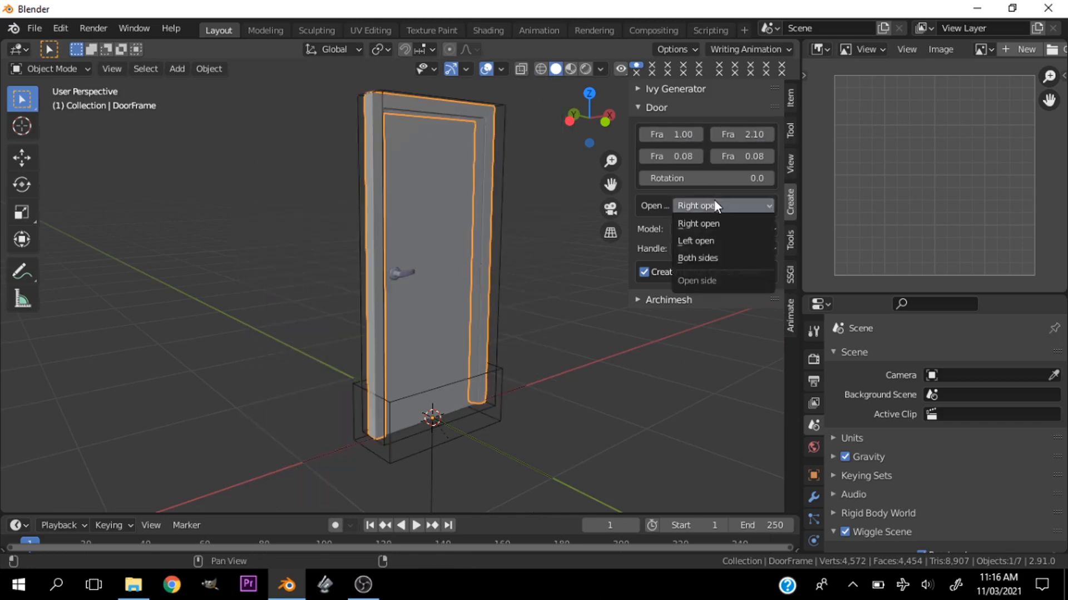
click(714, 222)
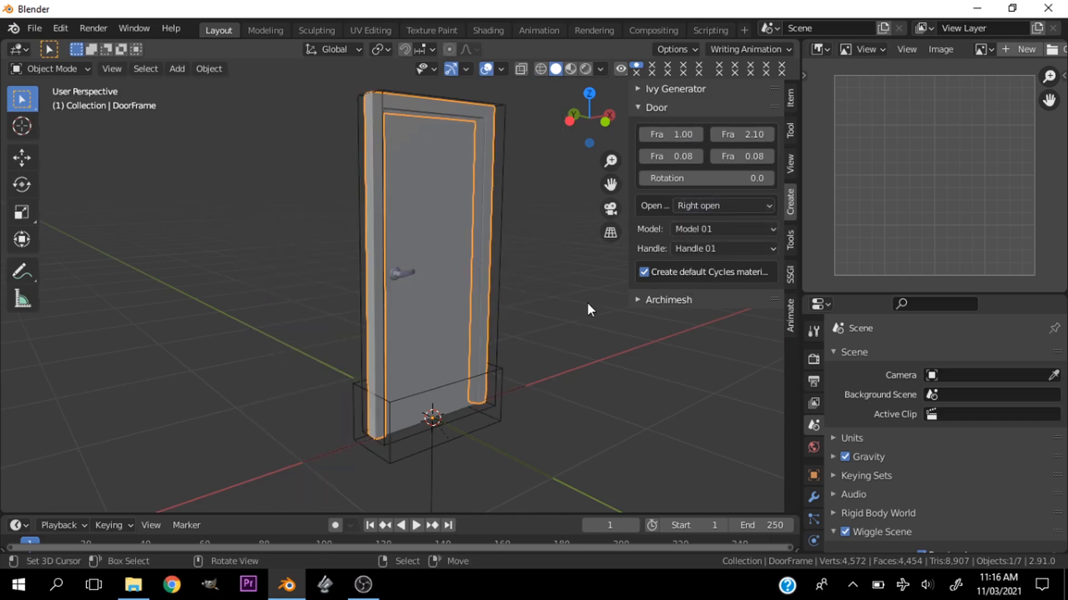
key(n)
- Select the door panel and examine it from the front and in perspective
scroll(445, 319, up, 4)
click(445, 318)
scroll(445, 318, down, 5)
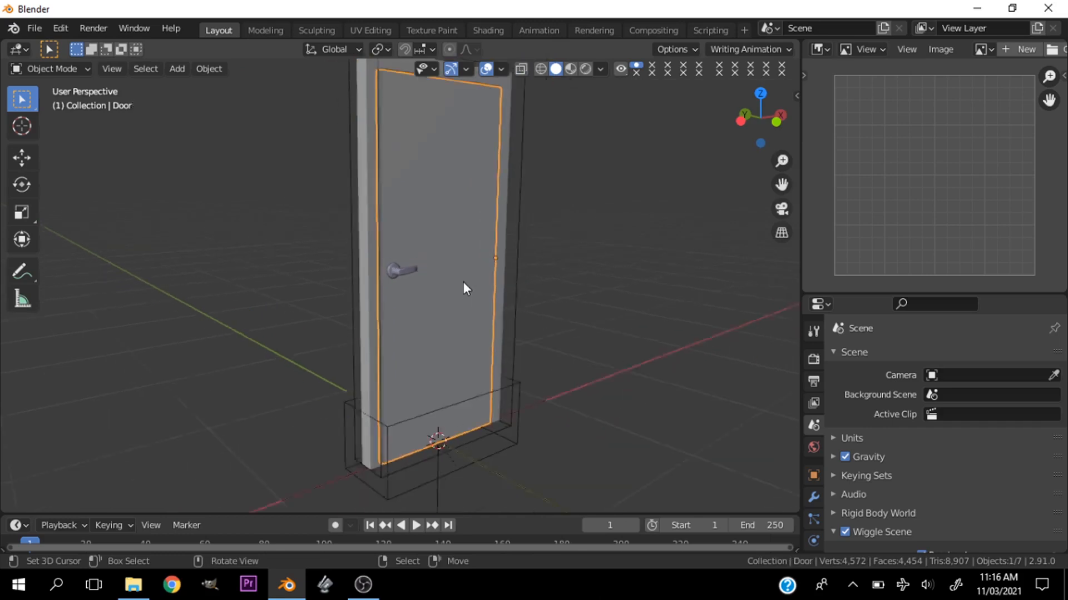
key(grave)
click(384, 240)
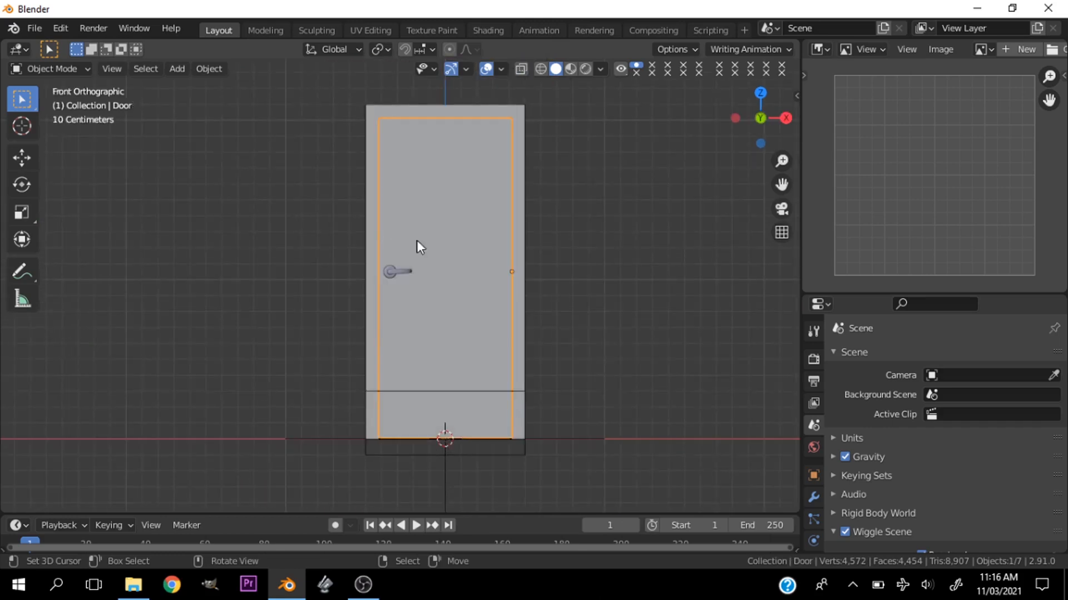
drag(781, 184, 779, 174)
drag(755, 124, 783, 137)
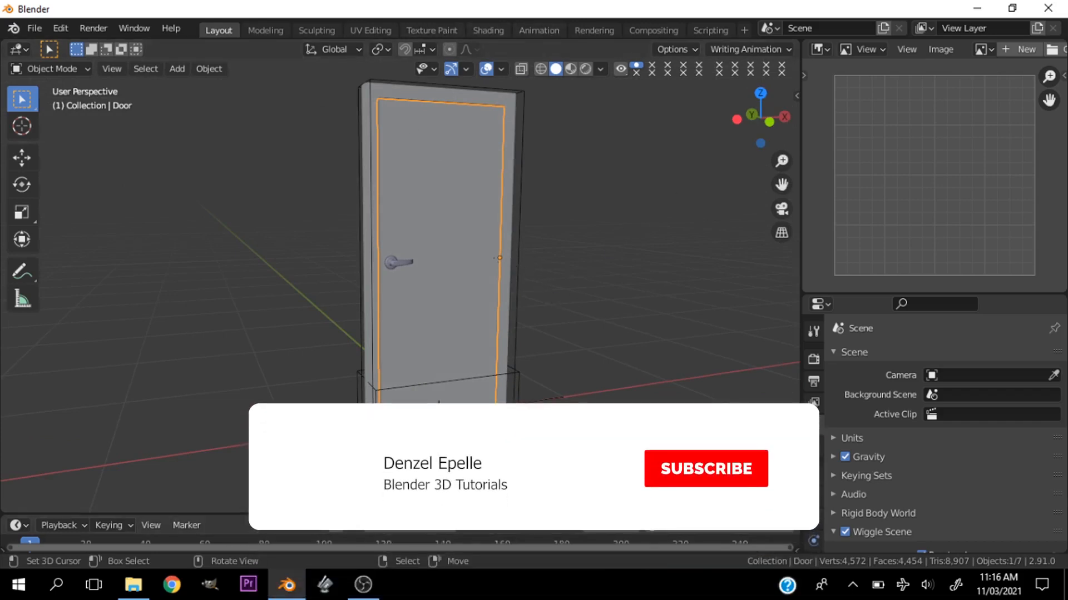
- Enlarge the timeline area below the 3D viewport so its frames are visible
drag(390, 517, 390, 439)
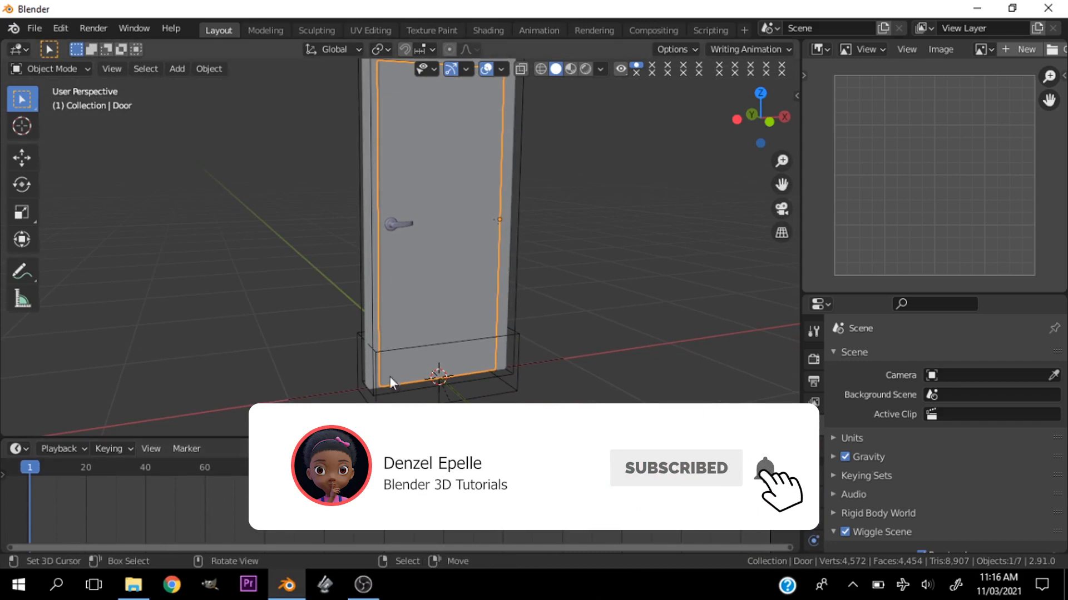
scroll(419, 339, down, 2)
scroll(441, 345, up, 1)
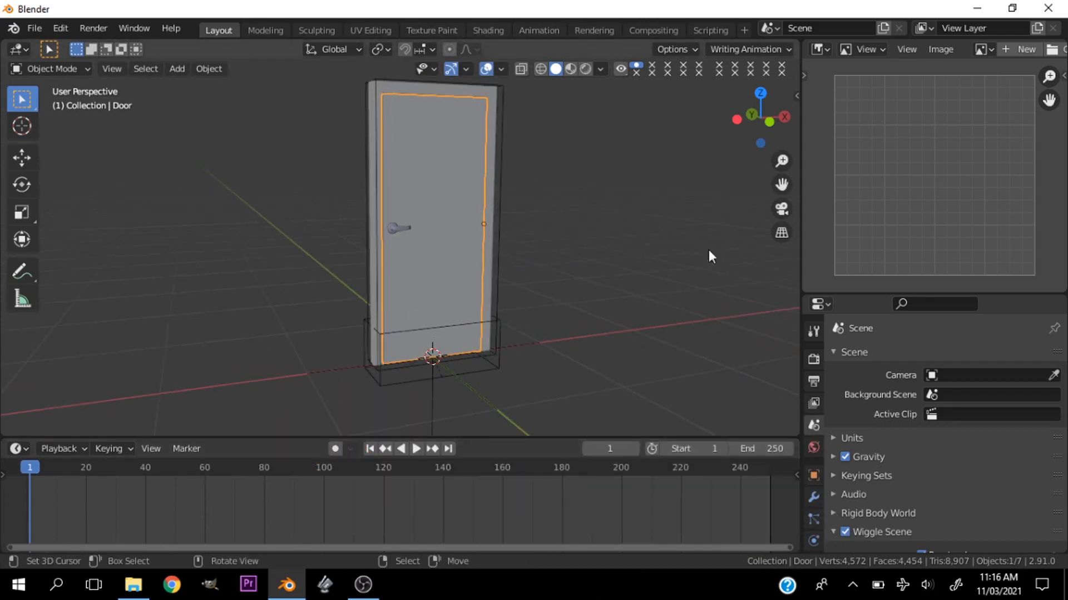
scroll(422, 306, up, 3)
scroll(429, 298, down, 2)
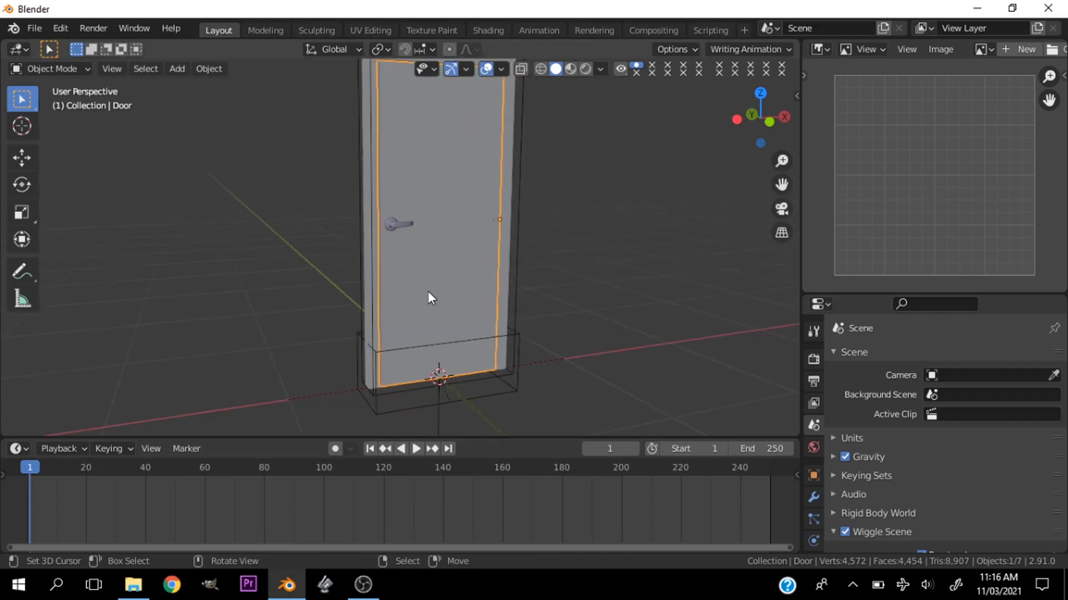
- Select the door handle in the front orthographic view and try rotating it about its centre
key(grave)
click(458, 248)
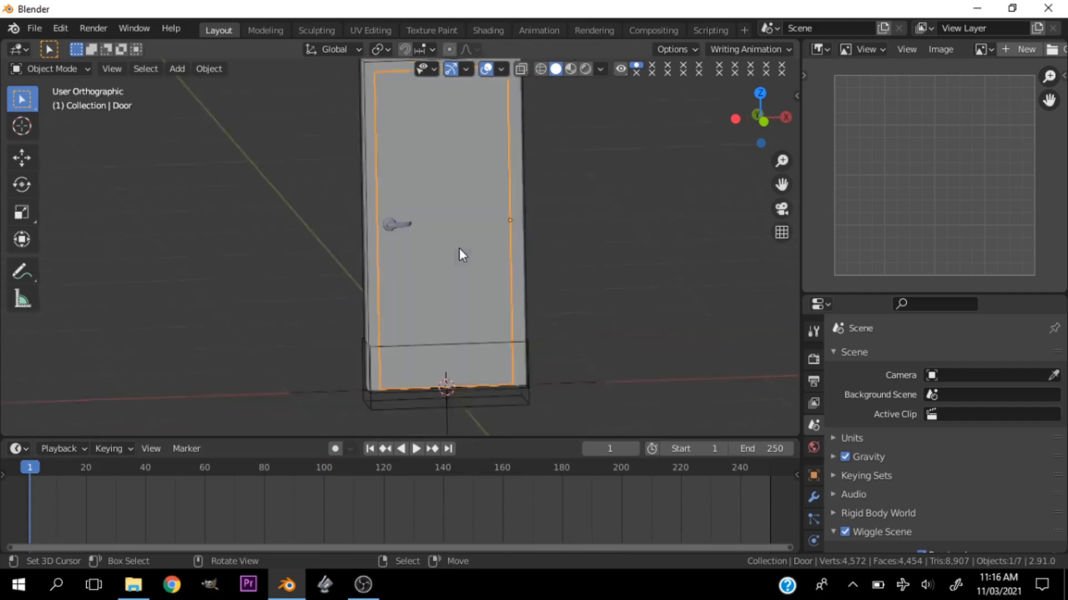
key(grave)
click(369, 189)
scroll(441, 206, up, 3)
click(415, 204)
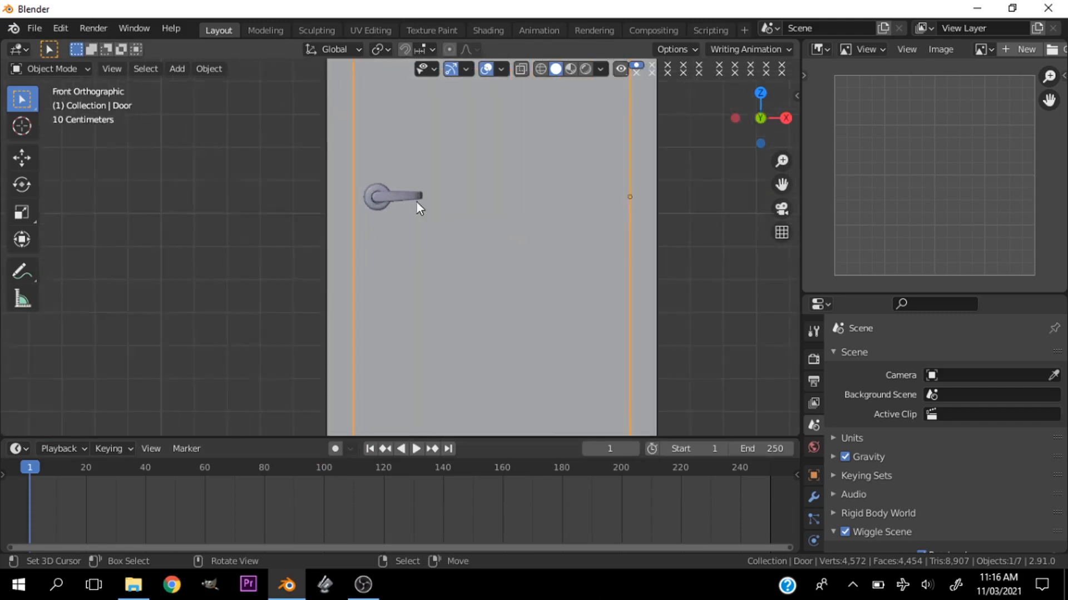
scroll(395, 181, up, 4)
scroll(517, 171, up, 2)
key(r)
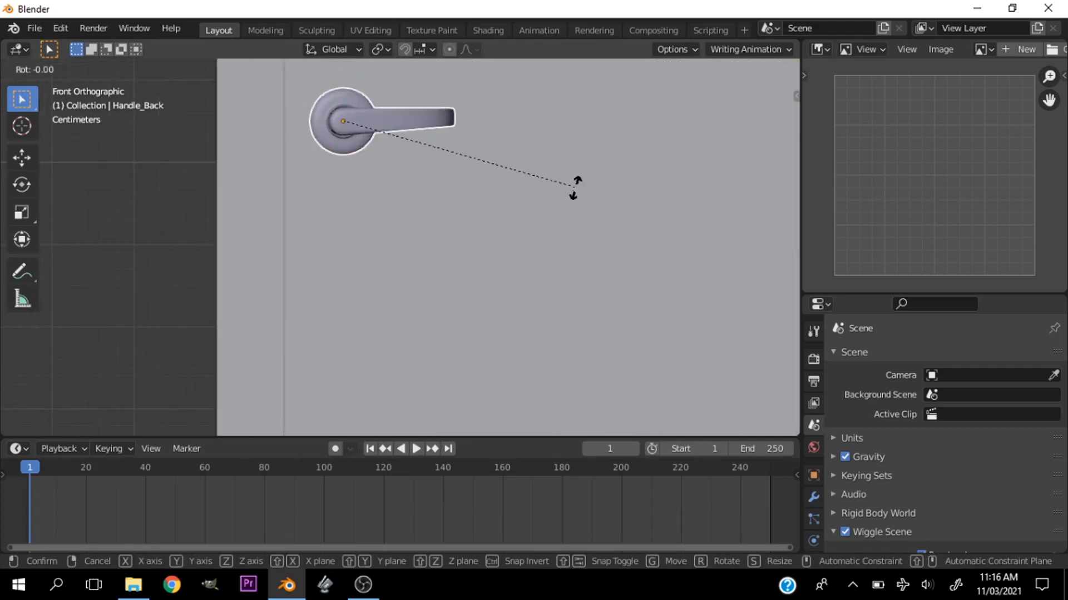
right_click(579, 192)
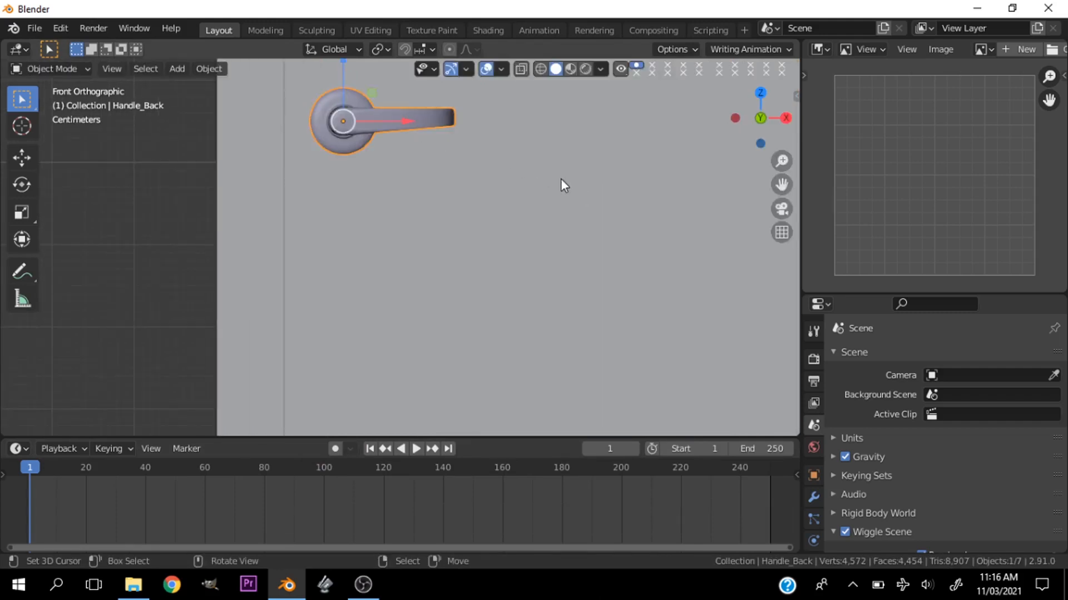
- Turn on automatic keyframing for the door animation
click(334, 449)
drag(781, 184, 779, 293)
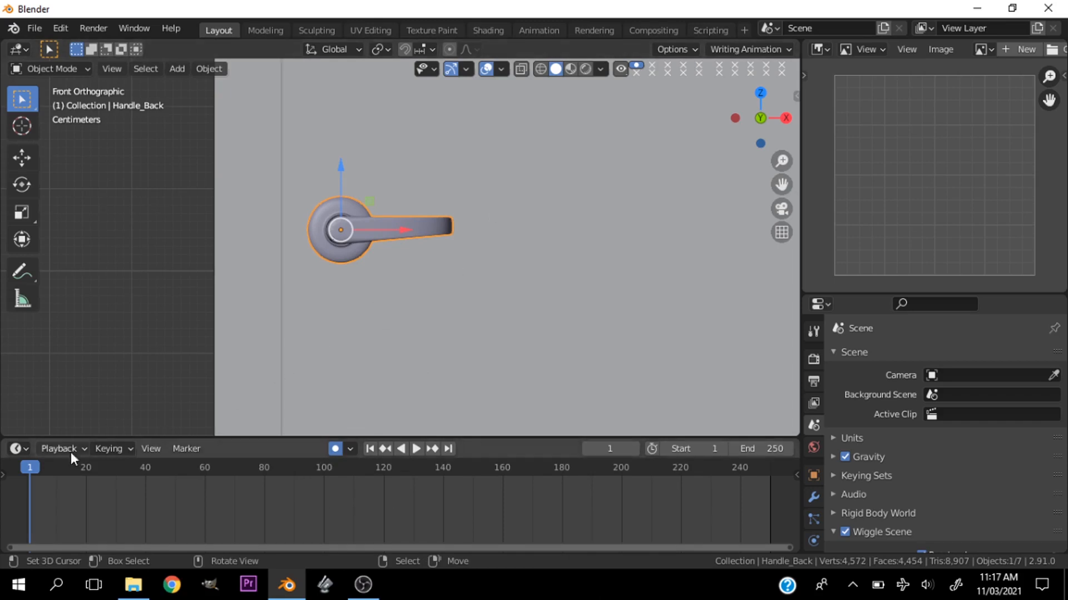
- Set the active keying set to Rotation for the handle's keyframes
click(109, 448)
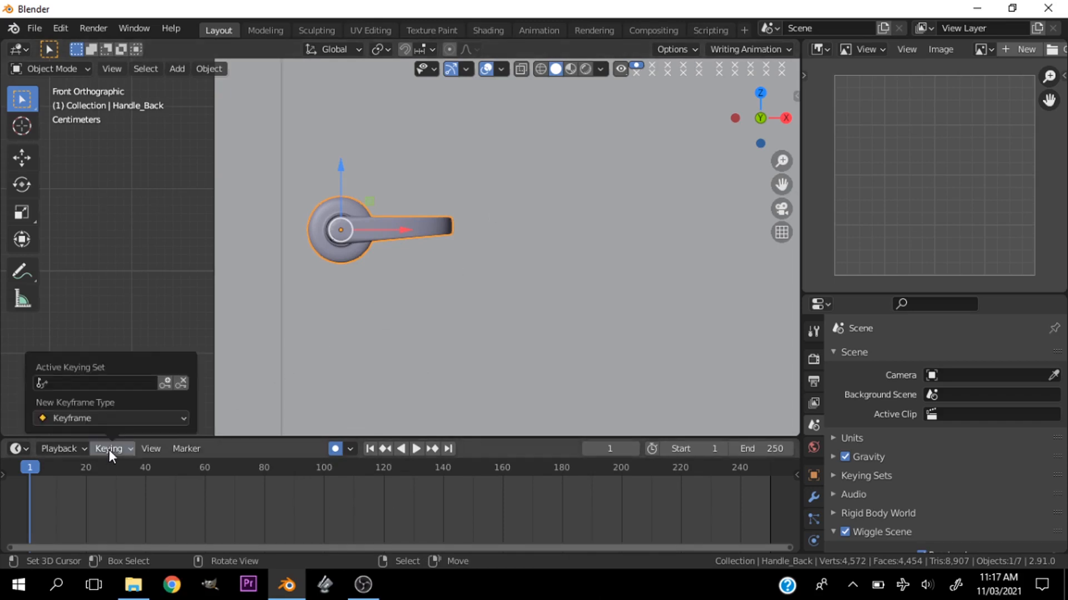
click(111, 383)
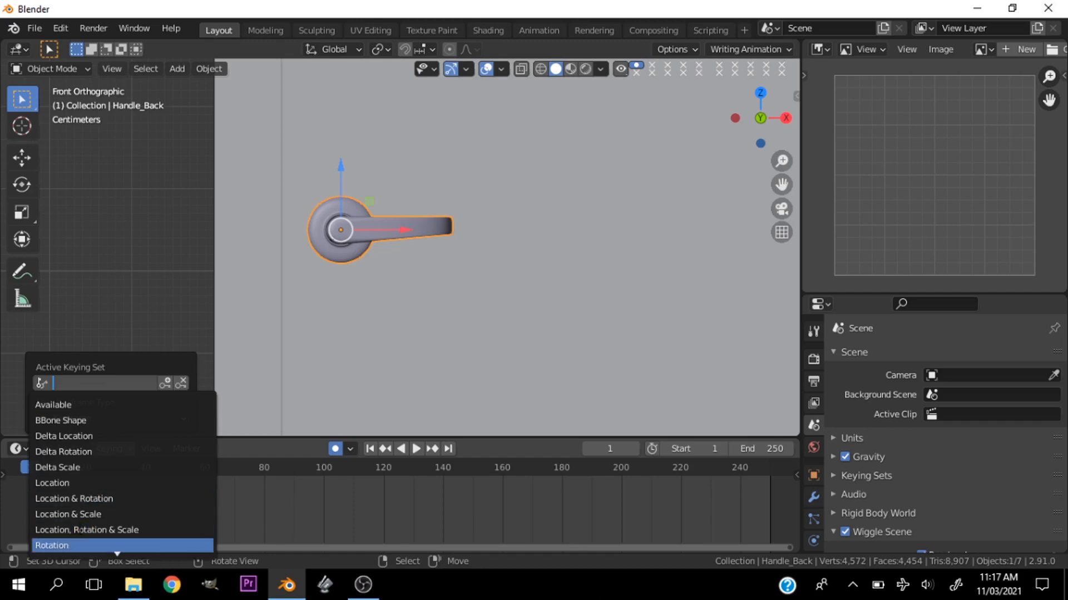
scroll(116, 551, down, 1)
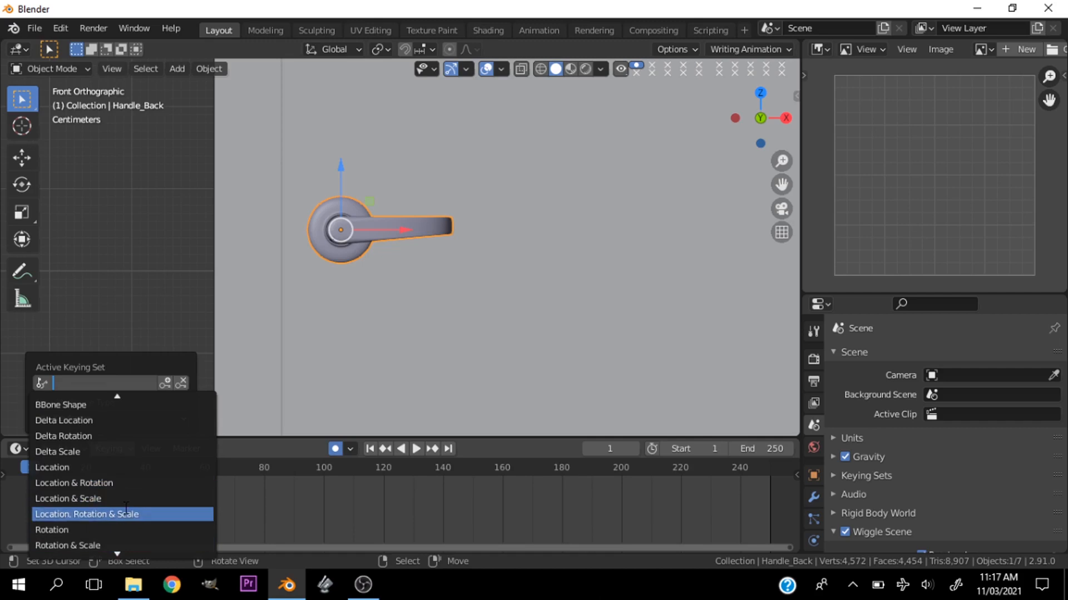
click(95, 530)
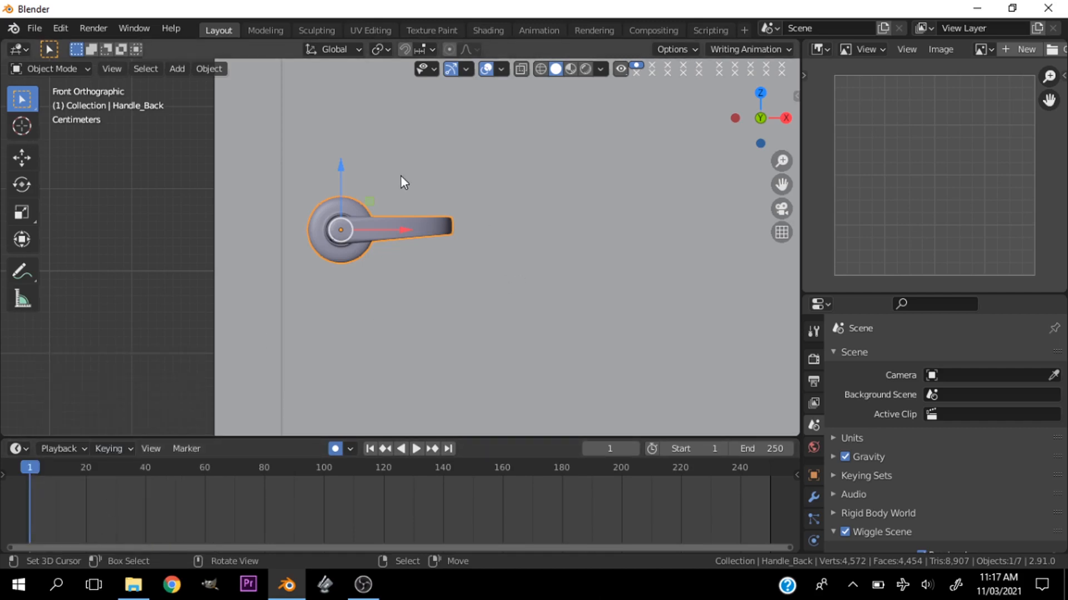
- Record a rotation keyframe for the door handle in its resting position at frame 1
scroll(442, 199, up, 3)
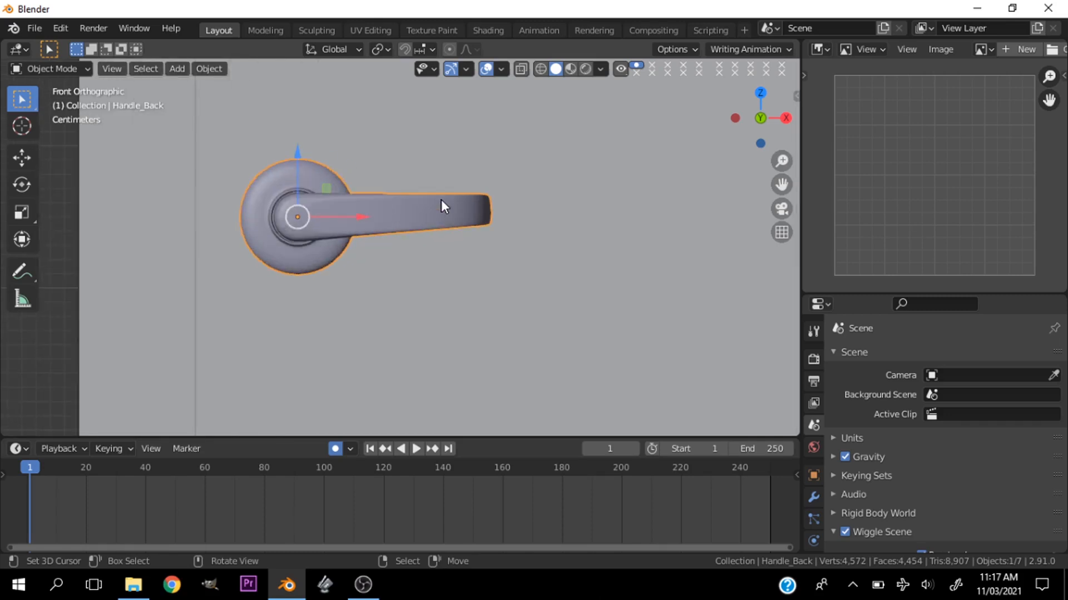
key(r)
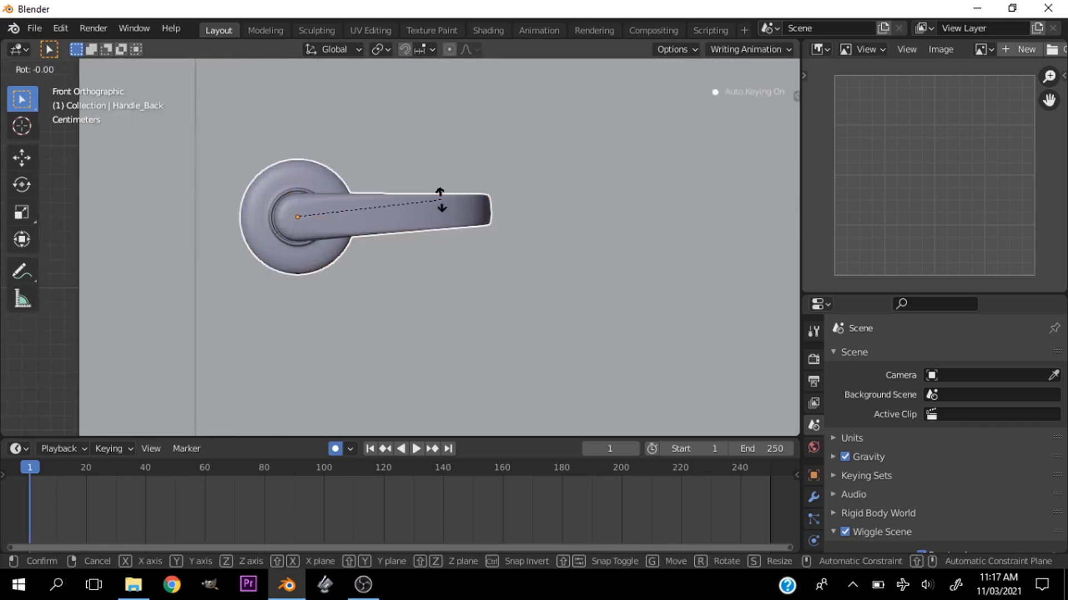
click(441, 200)
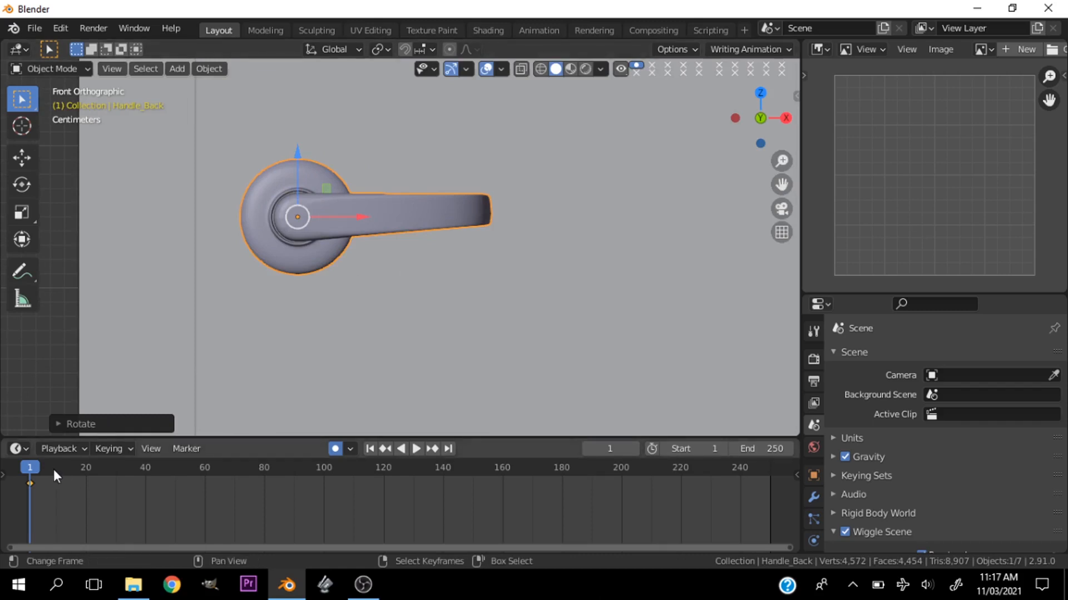
- At frame 11, rotate the door handle by -30° in the front view to keyframe it pressed down
key(Right)
key(Right)
key(Right)
key(Right)
key(Right)
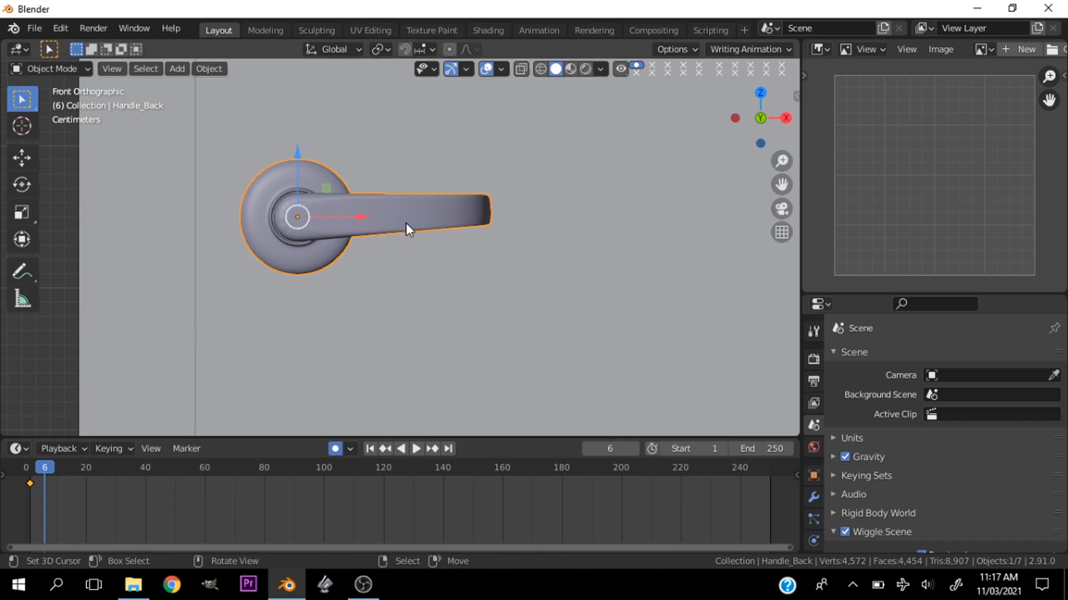
key(Right)
key(Right)
key(Right)
key(Right)
key(Right)
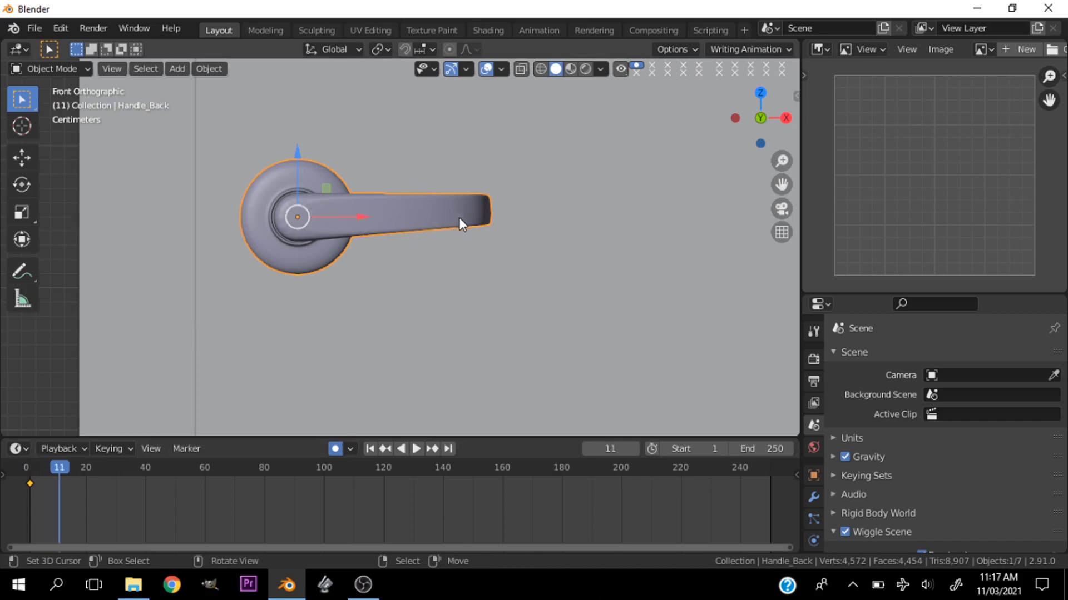
key(r)
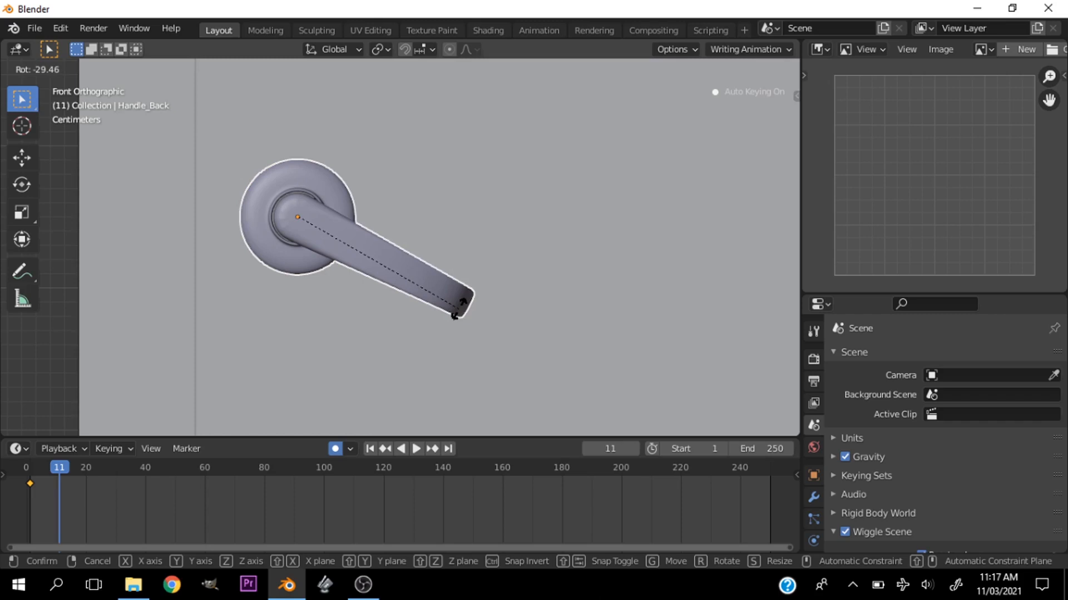
text(-29)
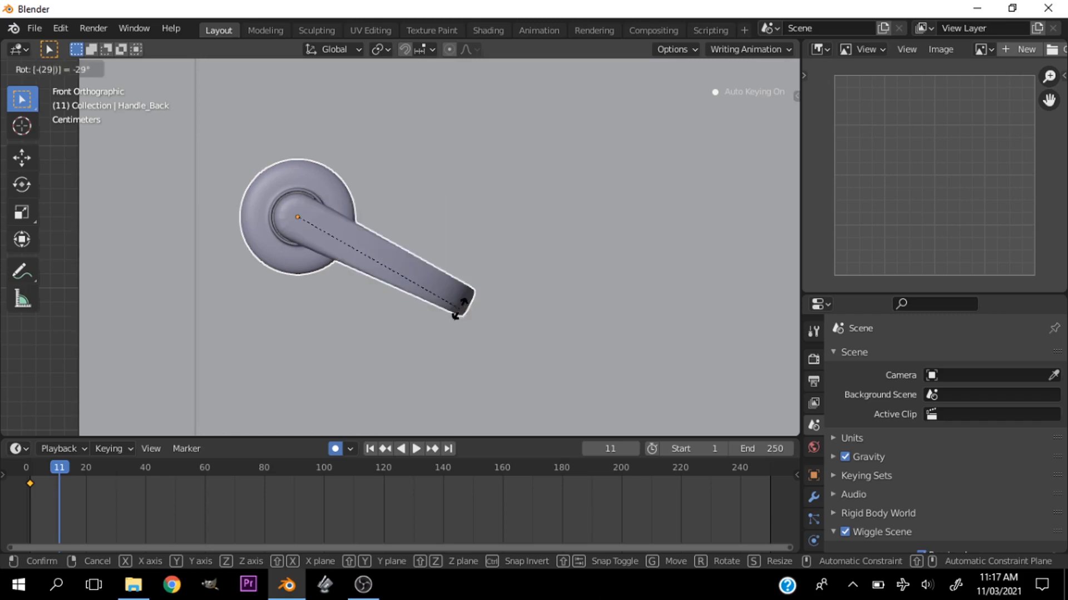
key(BackSpace)
key(BackSpace)
text(30)
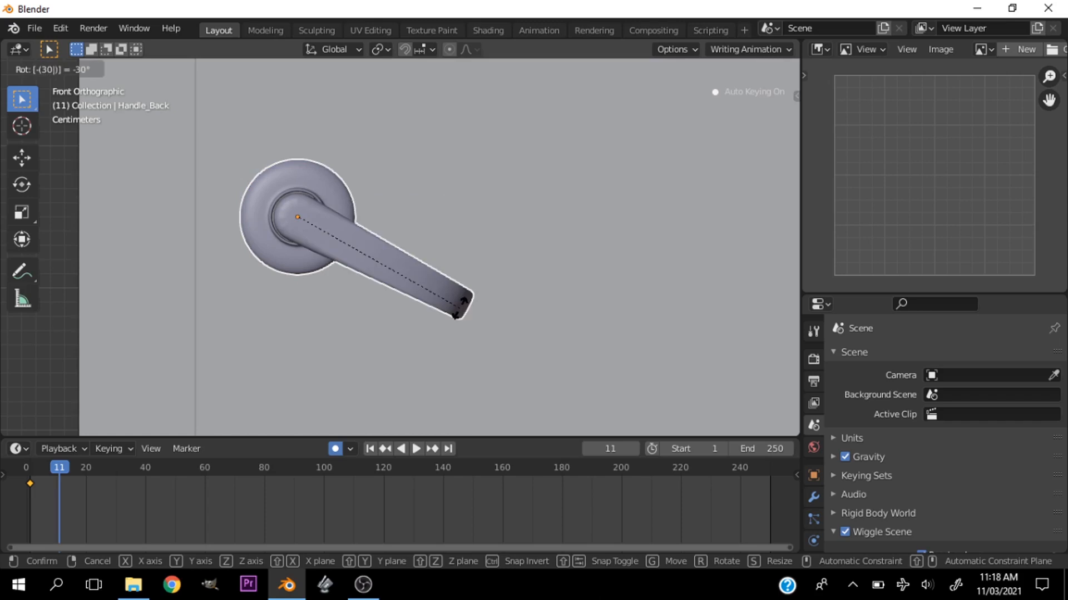
key(Return)
scroll(471, 283, down, 2)
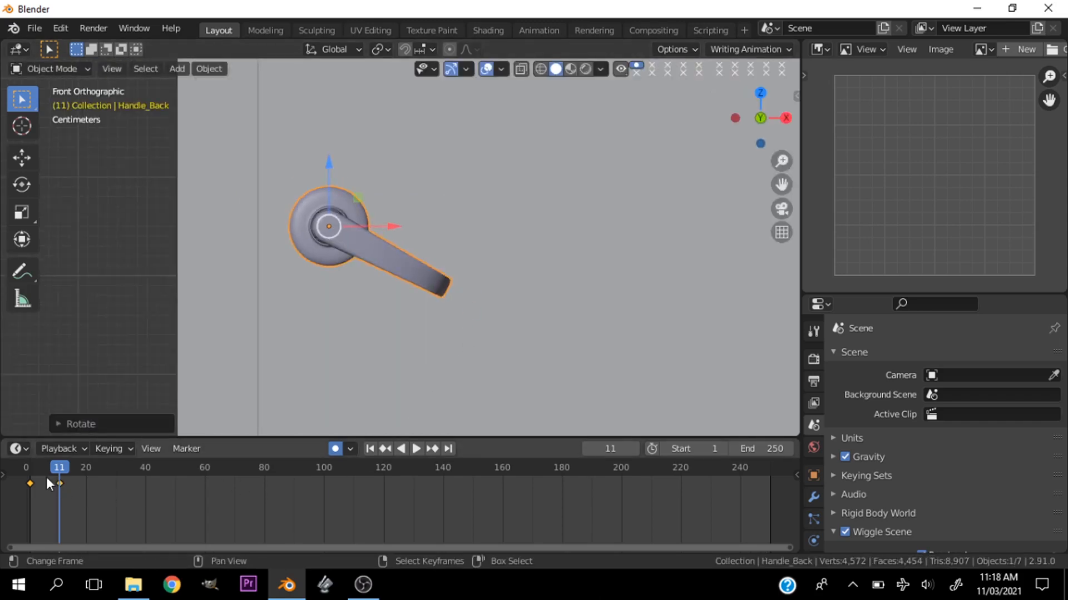
- Copy the handle's resting keyframe from frame 1 and paste it at frame 20
click(32, 484)
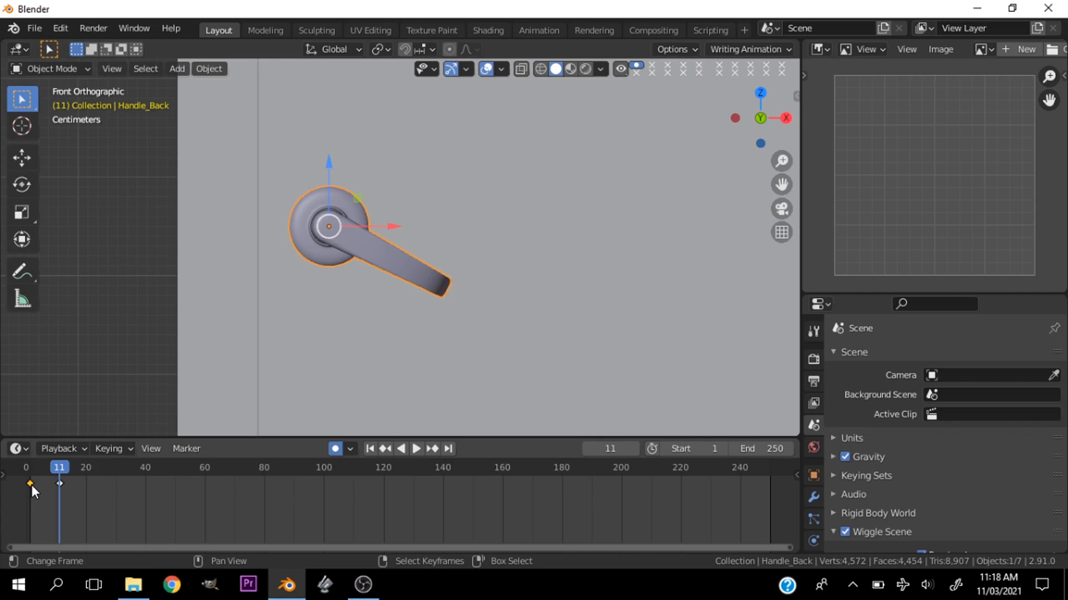
key(ctrl+c)
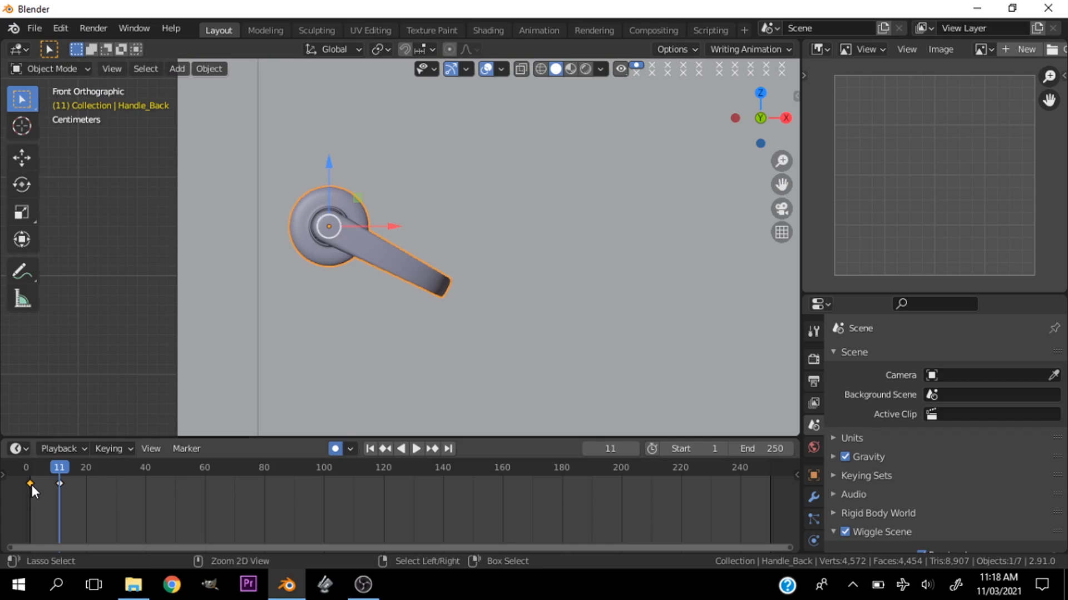
click(85, 468)
key(ctrl+v)
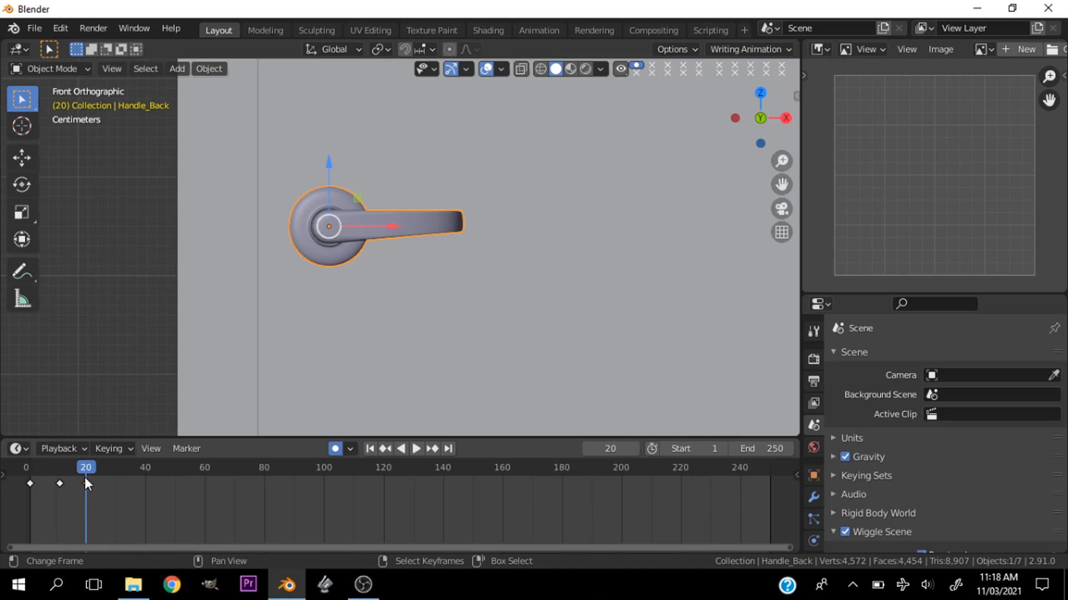
- Play the handle animation from frame 0 and look over its keyframes on the timeline
drag(83, 468, 9, 478)
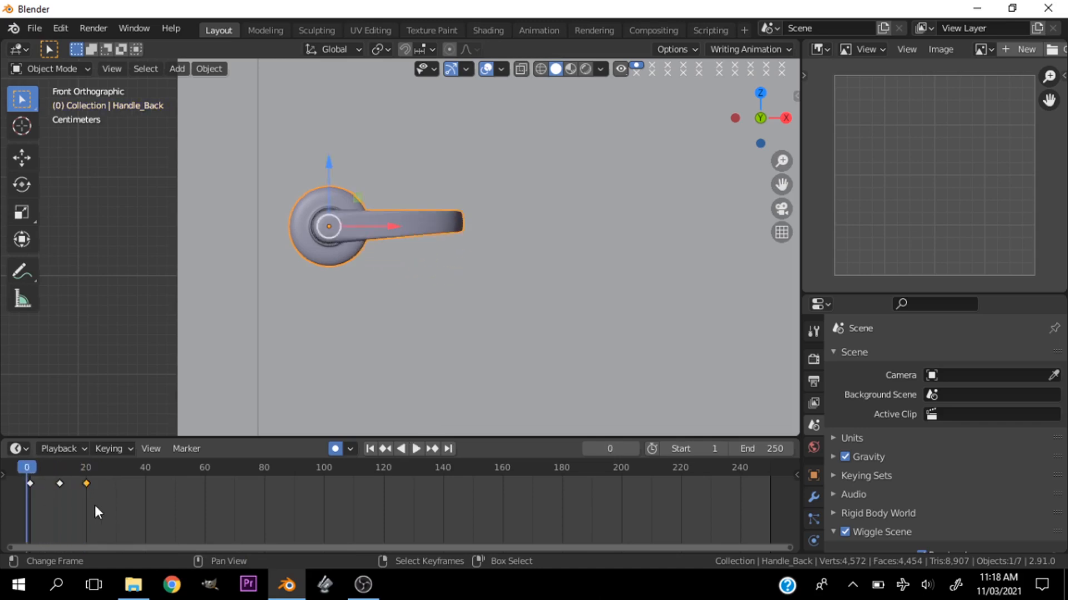
key(space)
key(space)
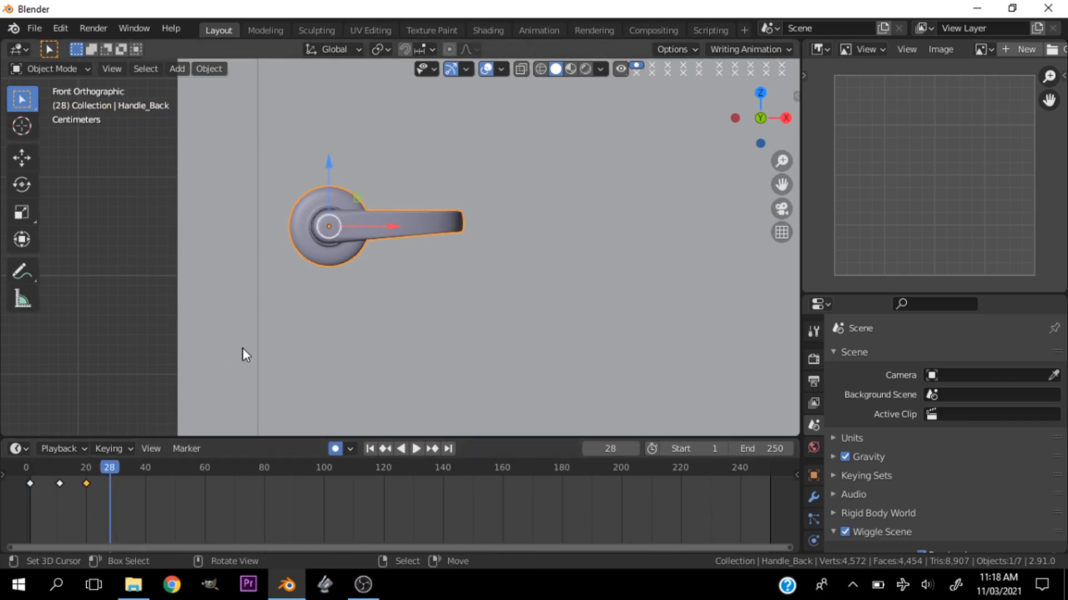
scroll(375, 268, down, 4)
scroll(331, 307, up, 2)
ctrl+scroll(46, 502, down, 3)
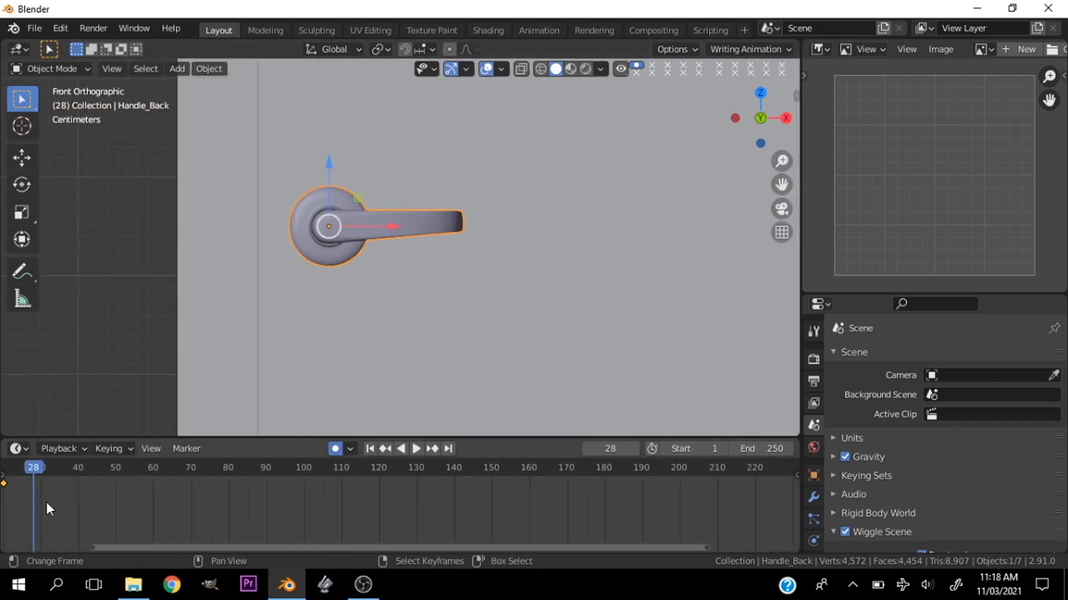
ctrl+scroll(75, 495, up, 2)
ctrl+scroll(58, 483, up, 1)
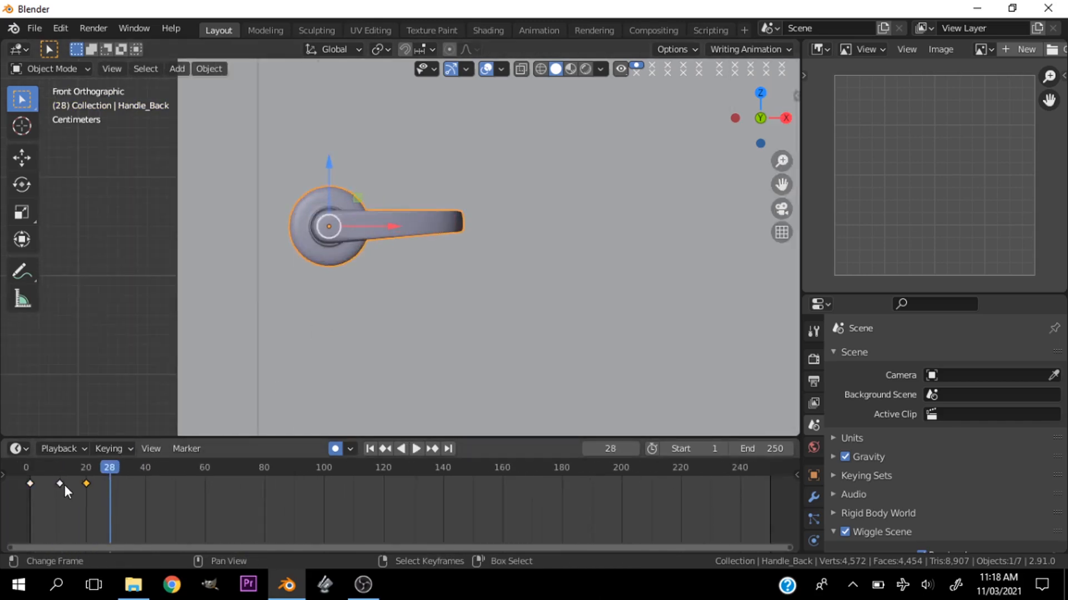
- Set the interpolation of all the handle's keyframes to Linear
shift+click(35, 484)
key(t)
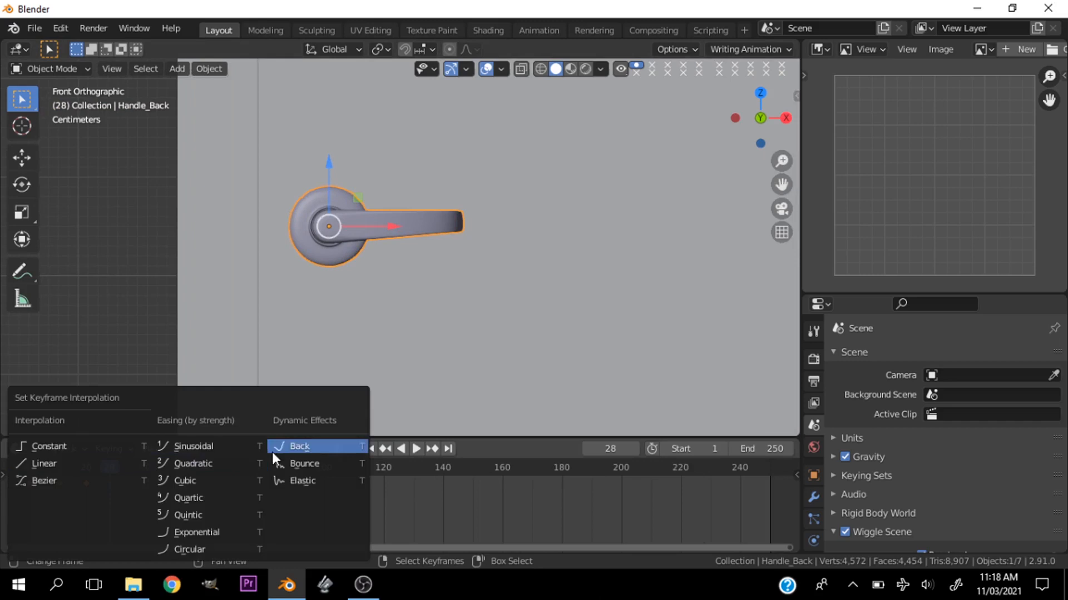
click(71, 461)
- Replay the handle animation from the start and check its motion against the whole door in front view
key(shift+Left)
key(space)
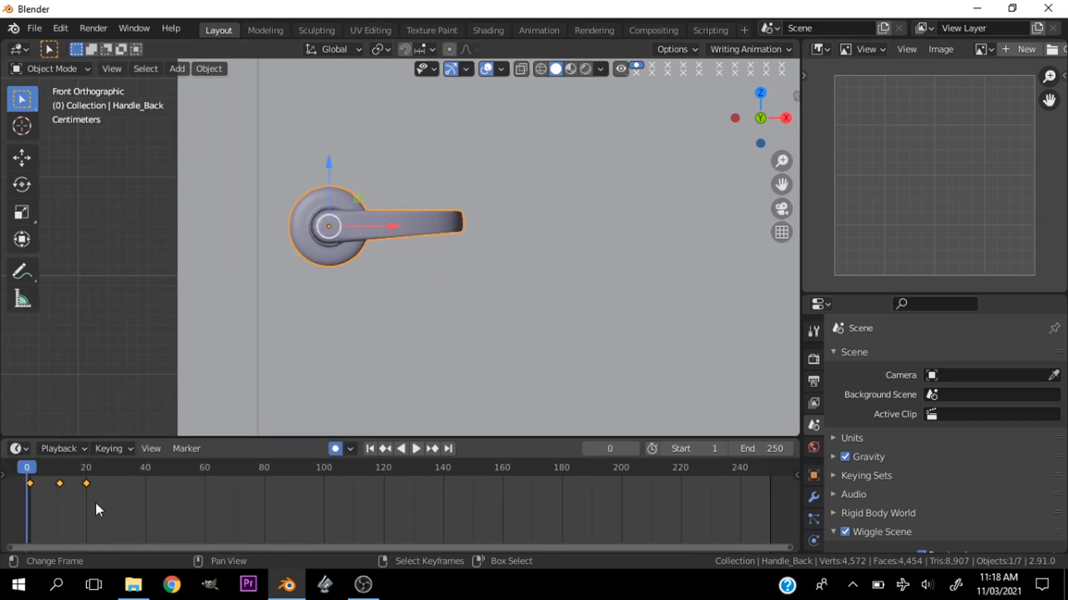
key(KP_1)
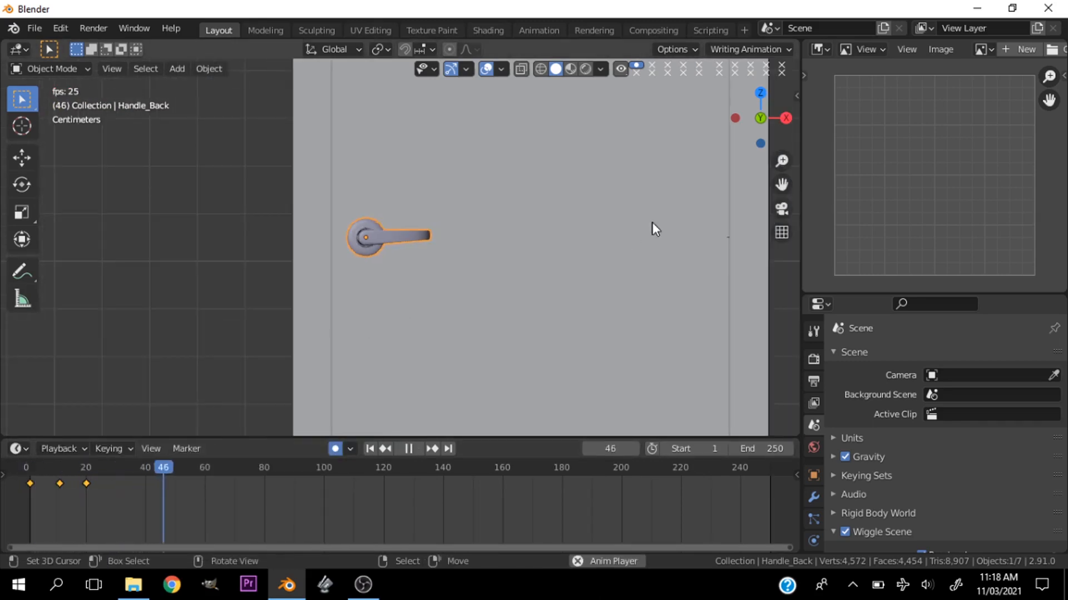
key(space)
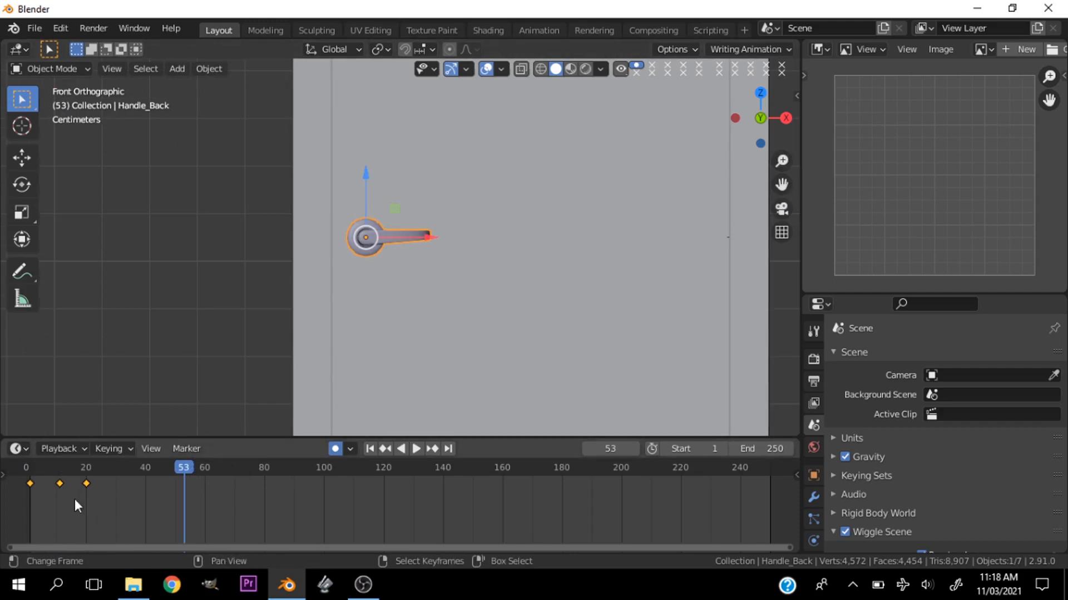
key(shift+Left)
key(space)
key(space)
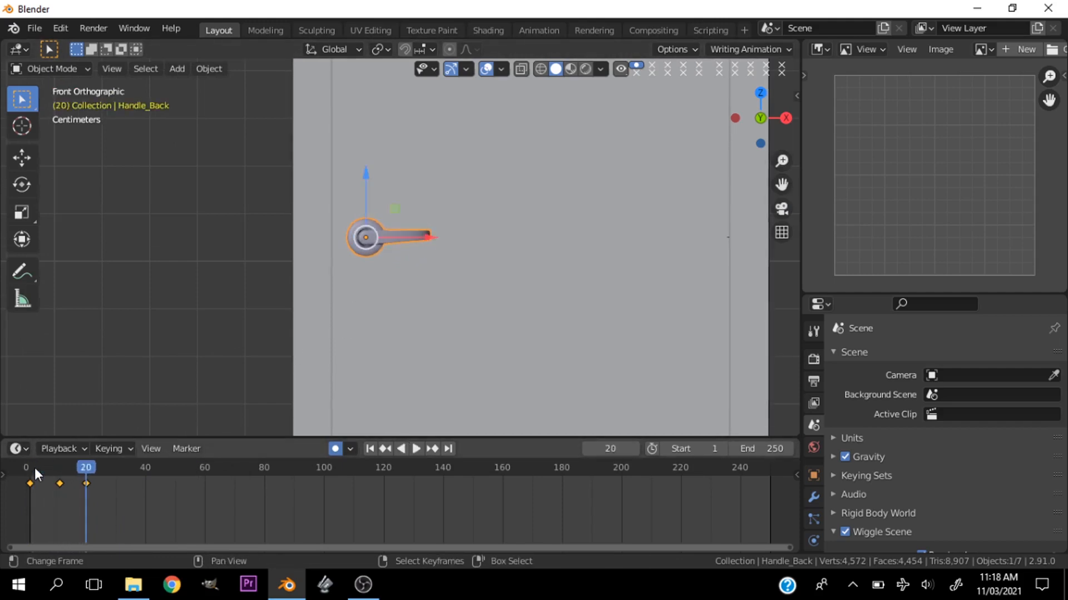
- Select the door panel and record a rotation keyframe for its closed position at frame 20
scroll(408, 252, down, 2)
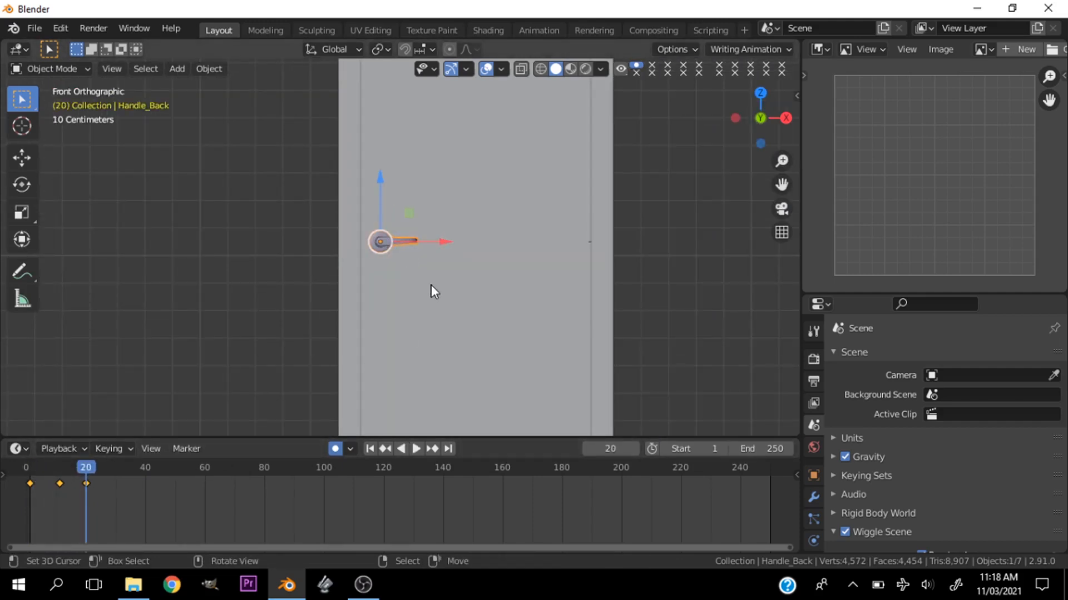
middle_drag(683, 157, 562, 225)
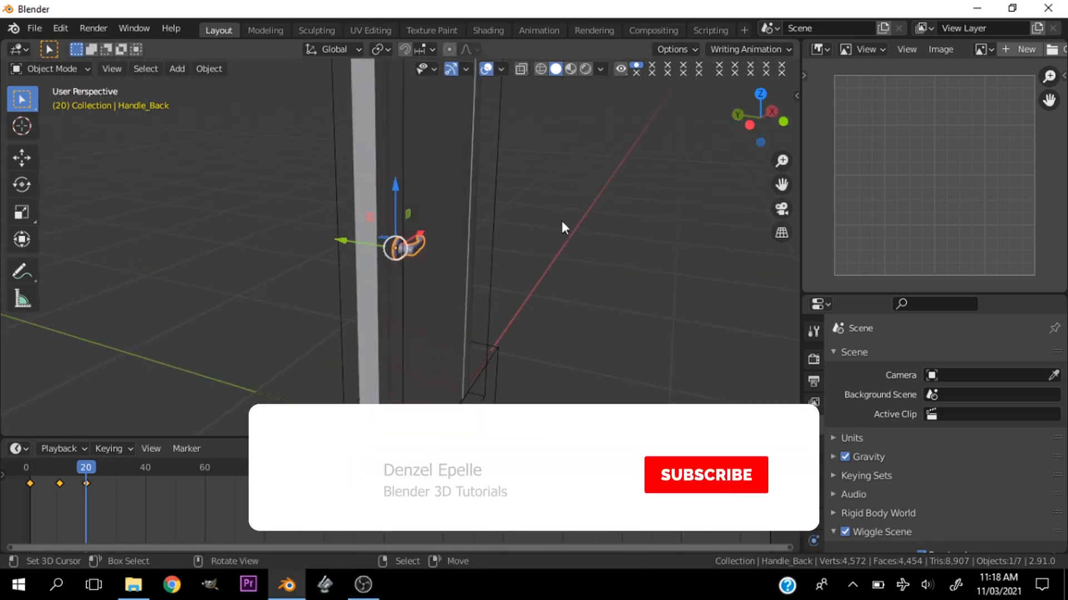
click(427, 316)
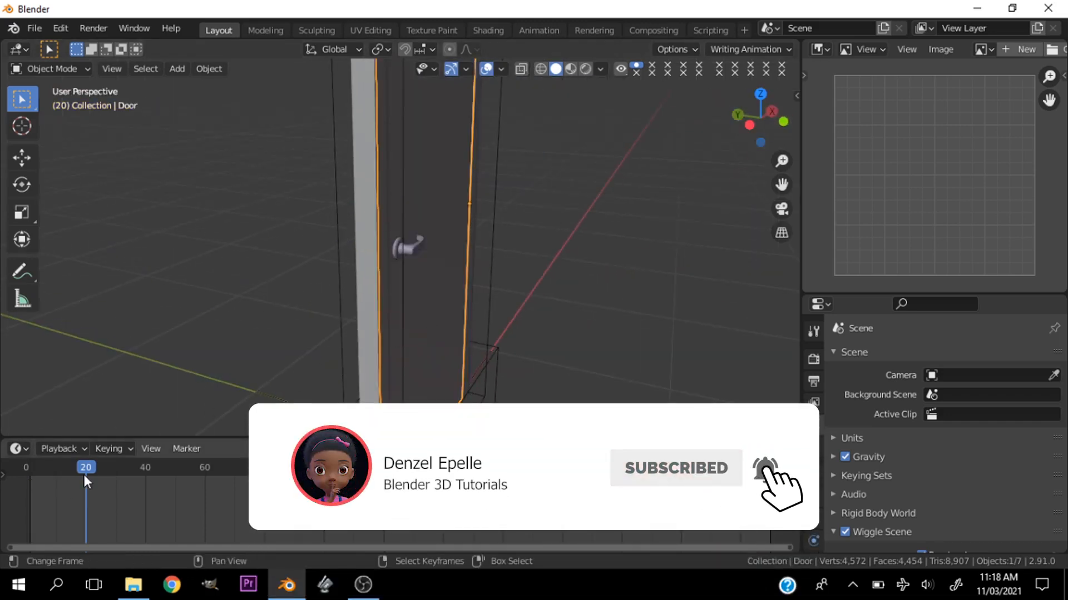
scroll(464, 292, down, 2)
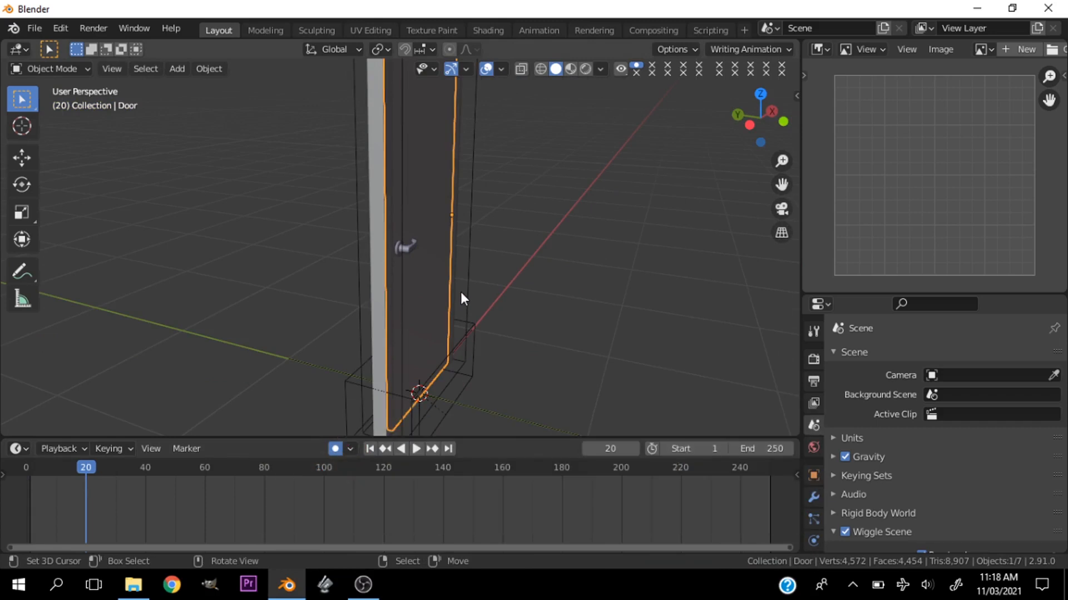
key(r)
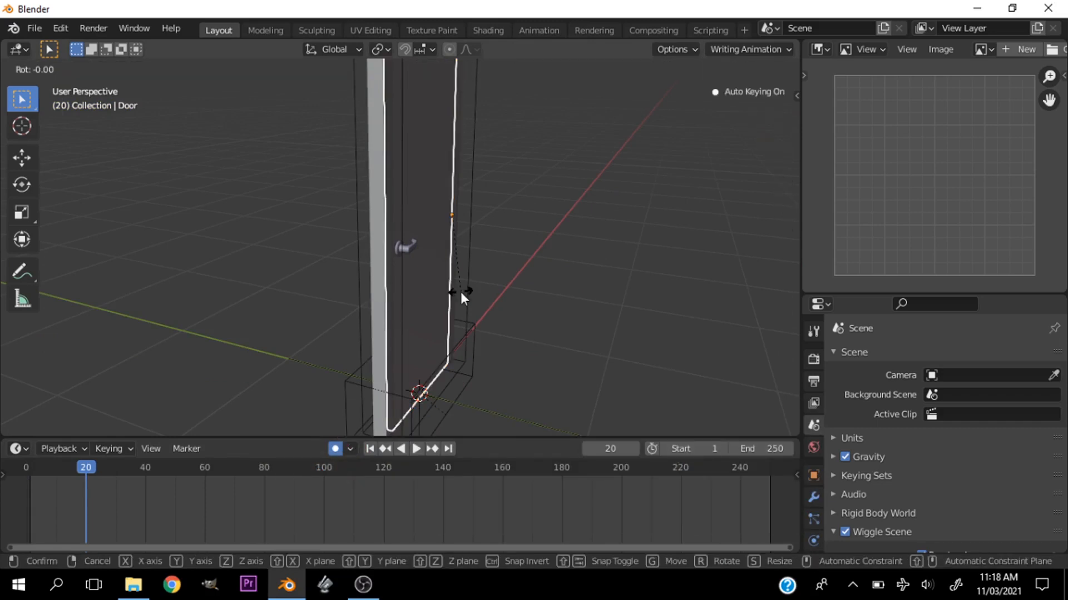
click(460, 292)
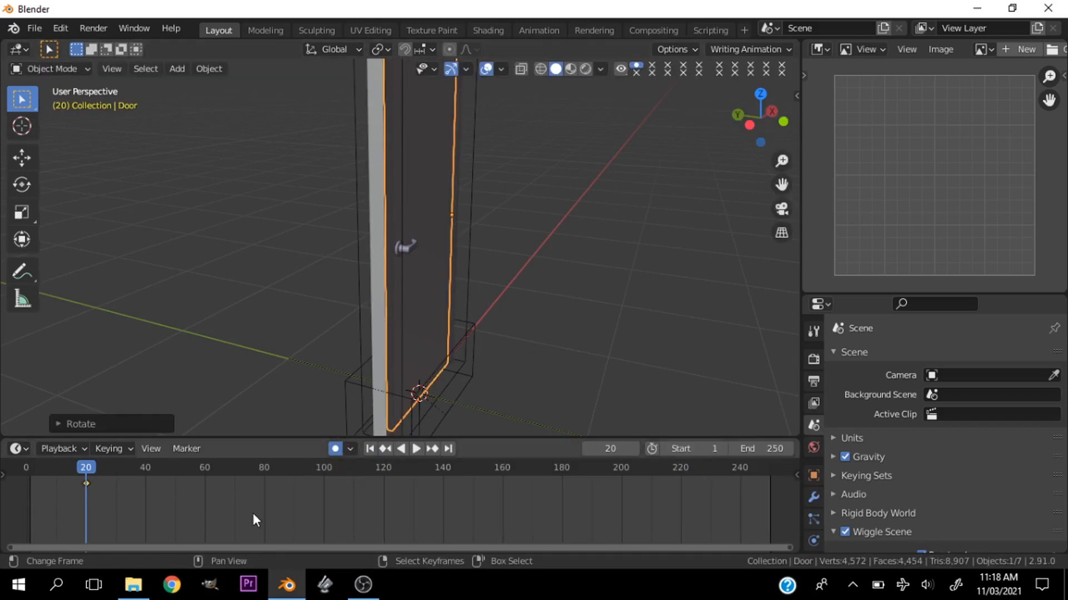
- At frame 40, rotate the door panel open about the global Z axis to keyframe it and check it from the front
click(145, 471)
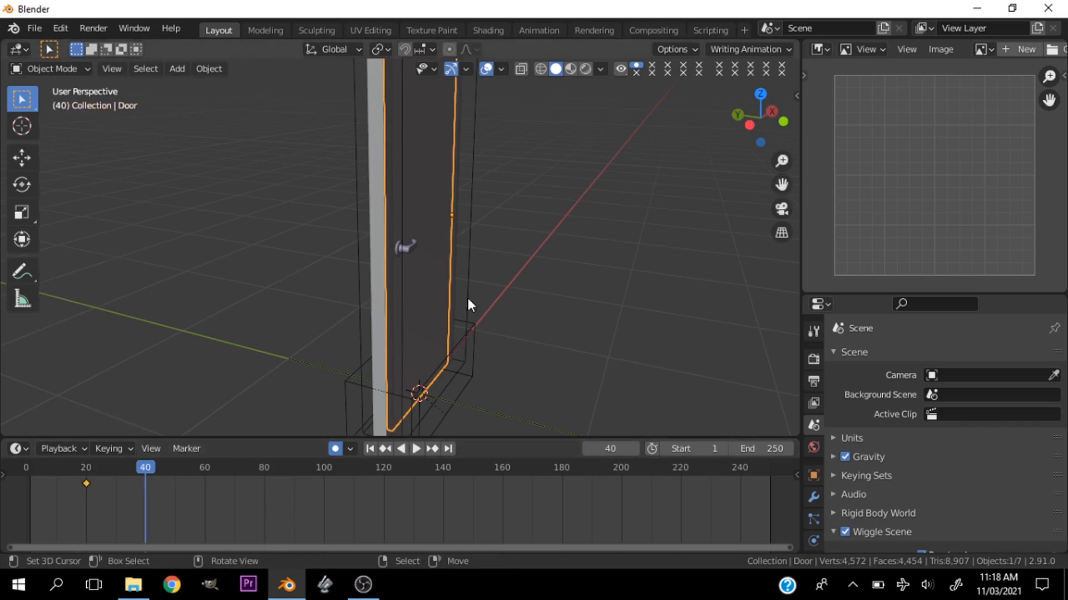
key(r)
key(z)
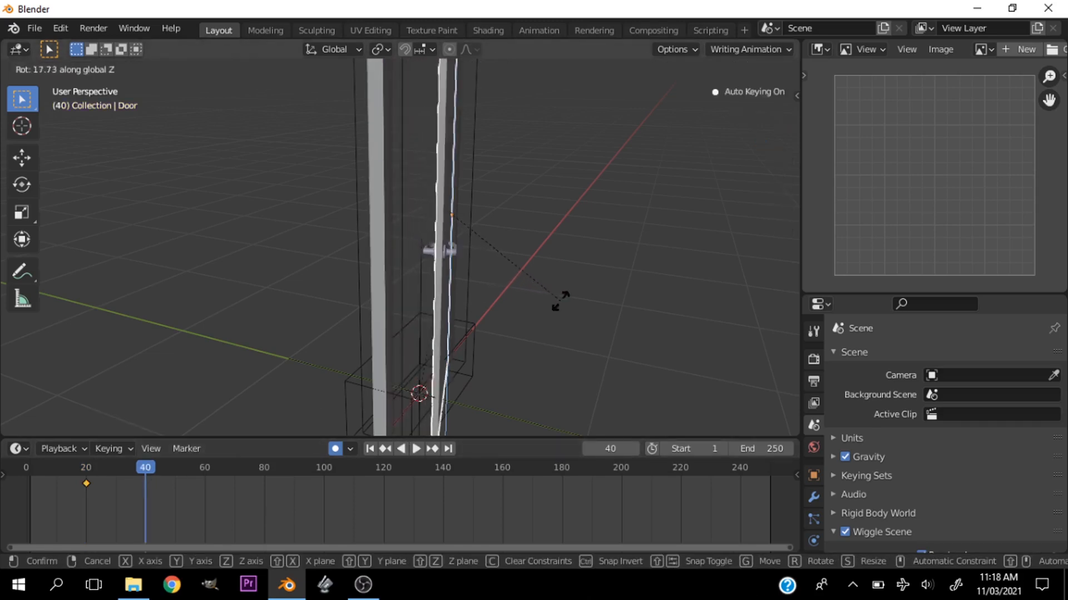
click(789, 278)
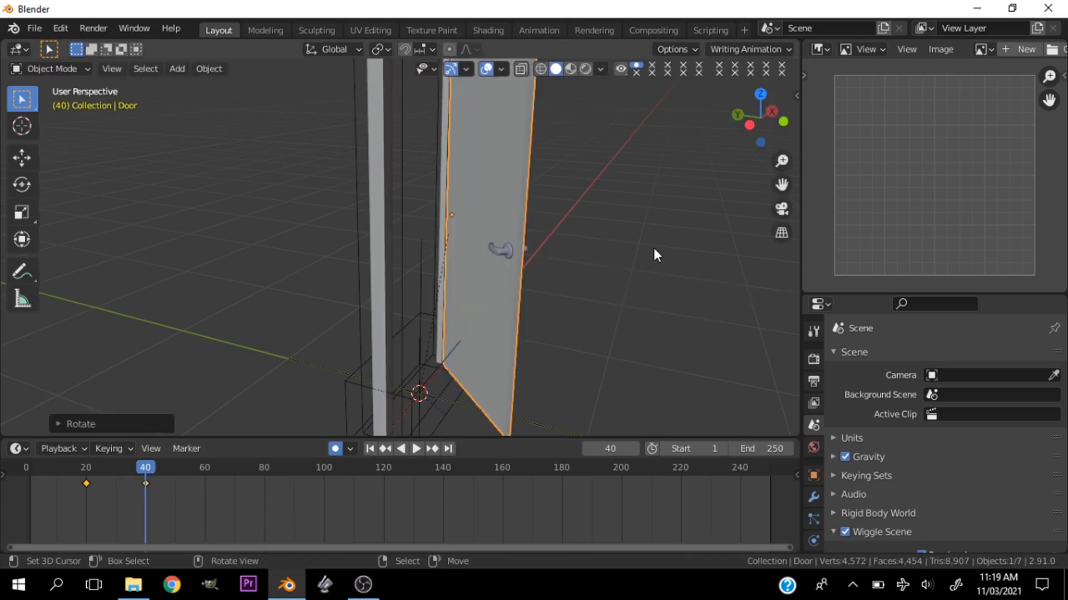
scroll(653, 248, down, 5)
key(grave)
click(539, 208)
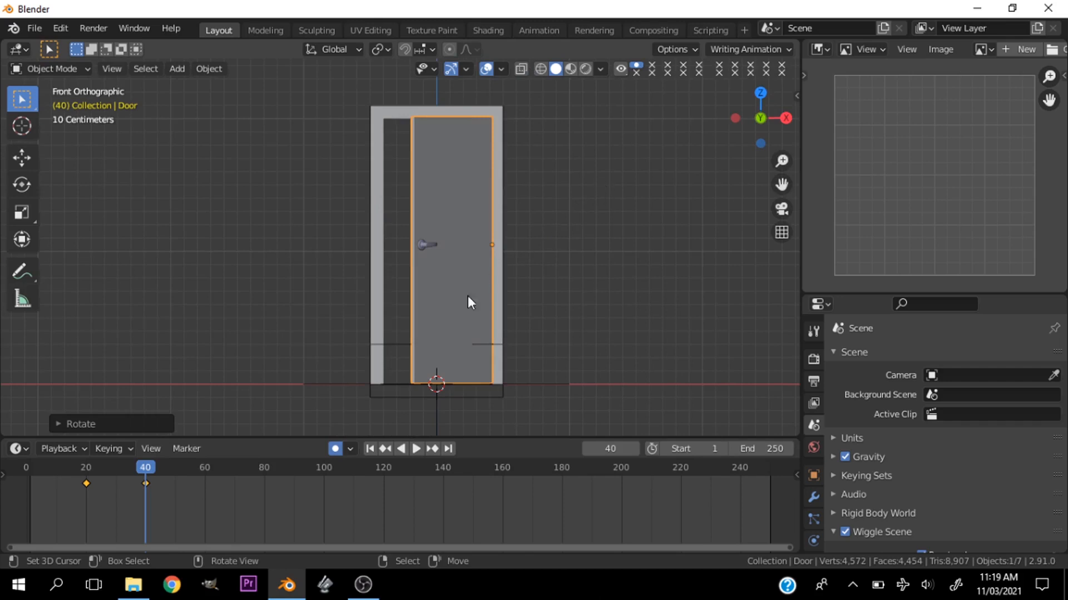
- Play the animation from the first frame and check the handle's turning motion up close in front view
drag(144, 476, 19, 469)
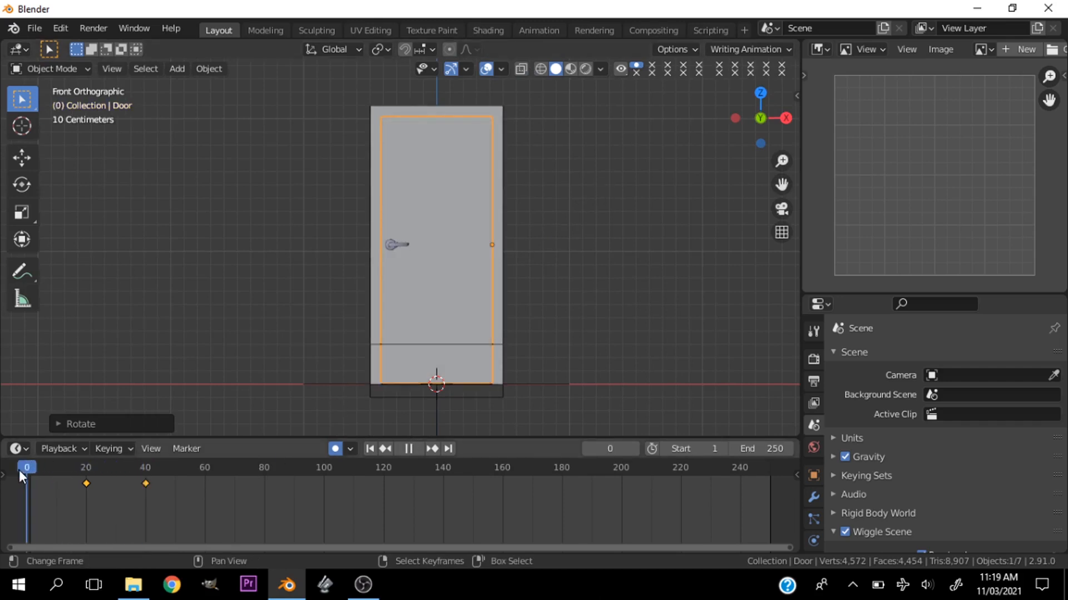
scroll(381, 200, up, 5)
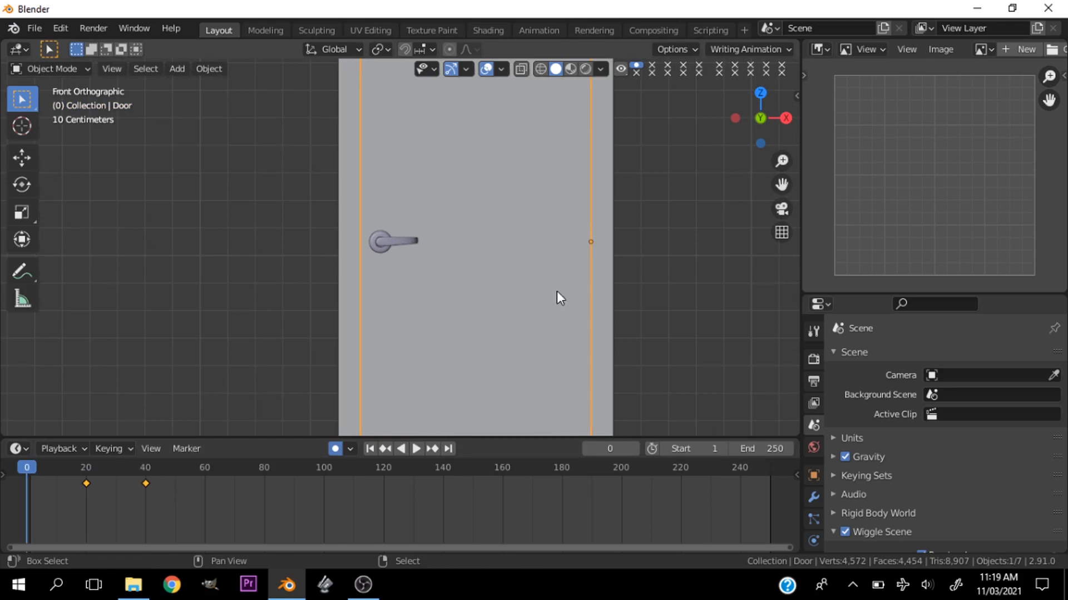
key(Right)
scroll(400, 231, up, 3)
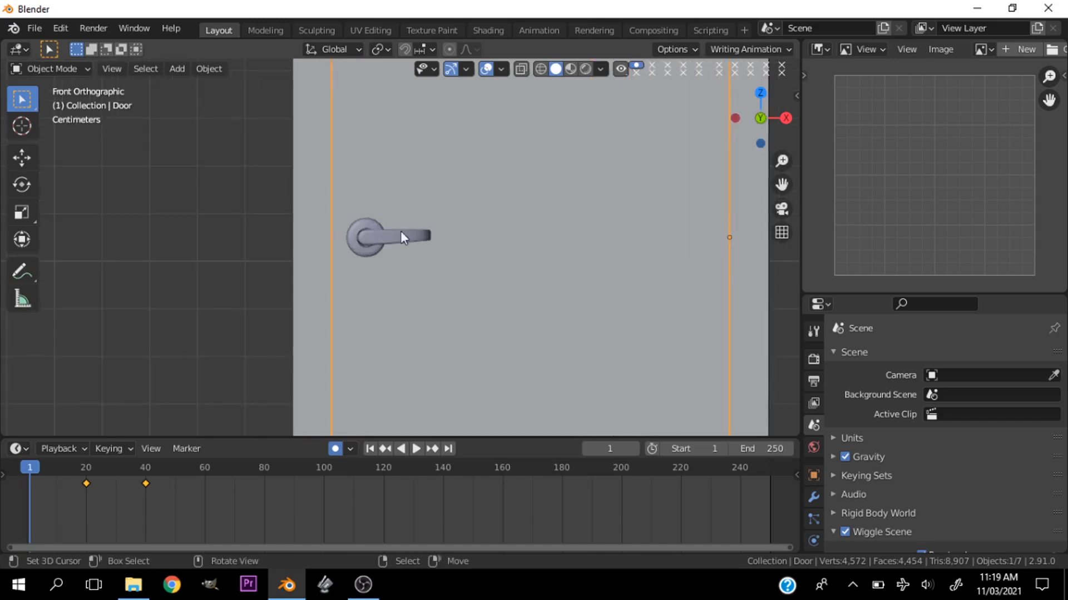
key(space)
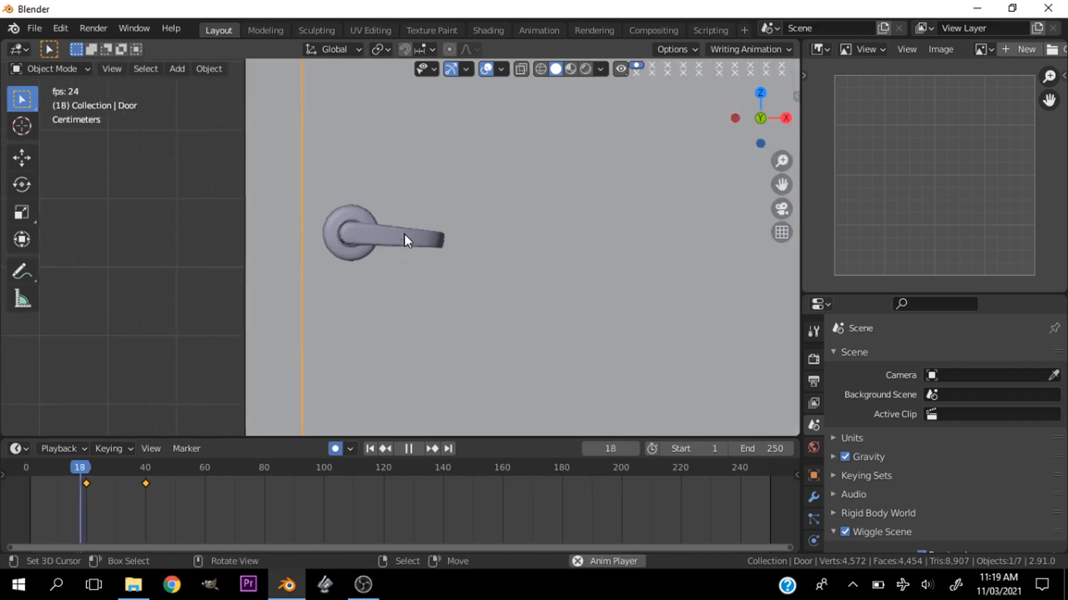
scroll(405, 234, down, 4)
key(space)
- Replay the animation from the start in an angled perspective view and check how the door panel swings open
key(shift+Left)
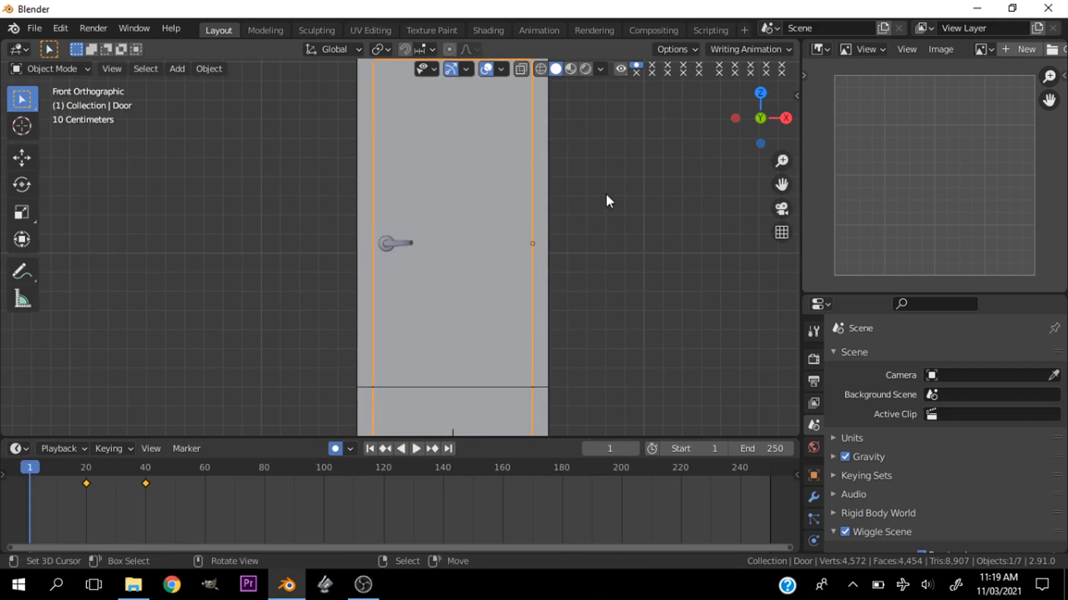
drag(746, 110, 536, 226)
key(space)
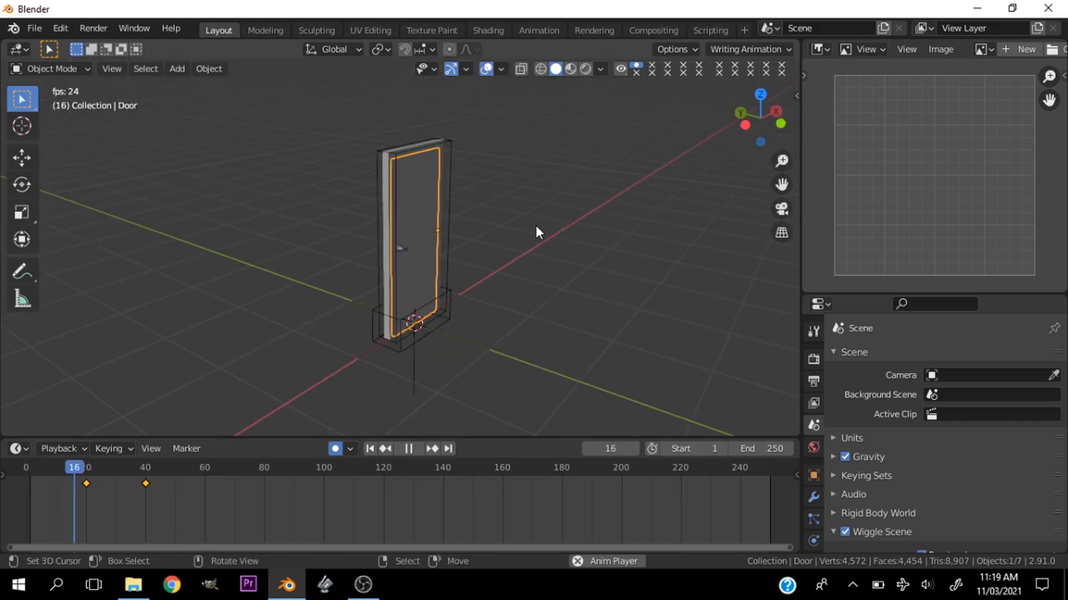
key(space)
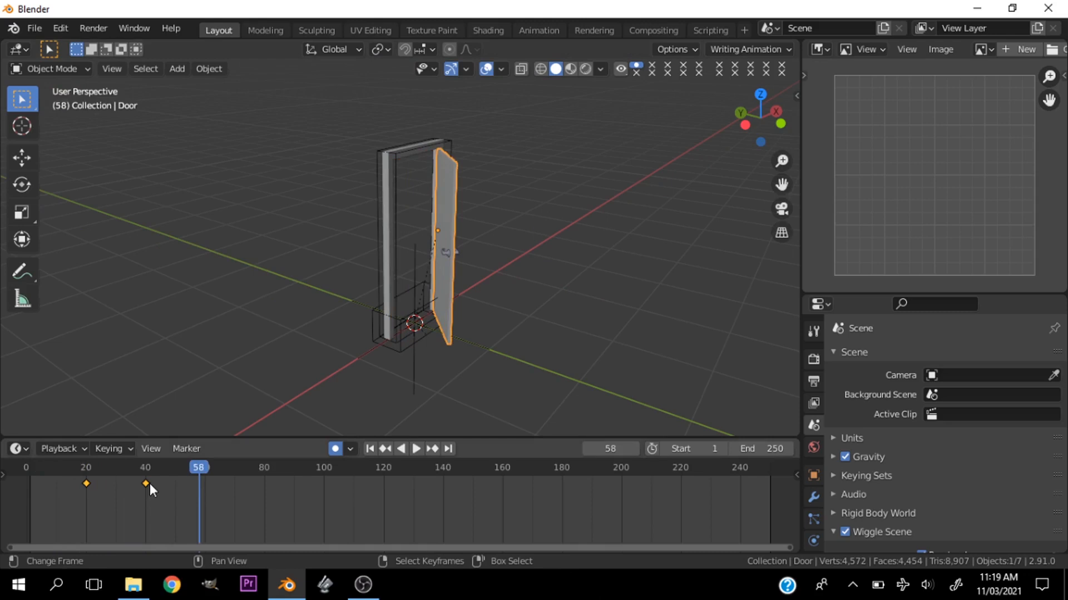
- Set the interpolation of the door panel's keyframes at frames 20 and 40 to Bezier
scroll(414, 305, up, 3)
key(shift+Left)
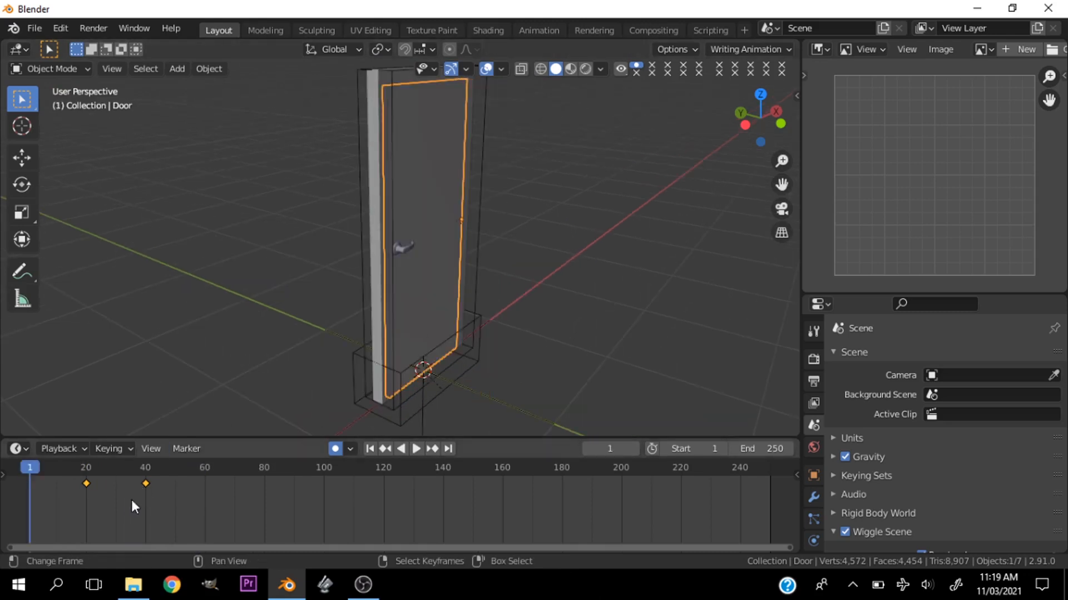
key(t)
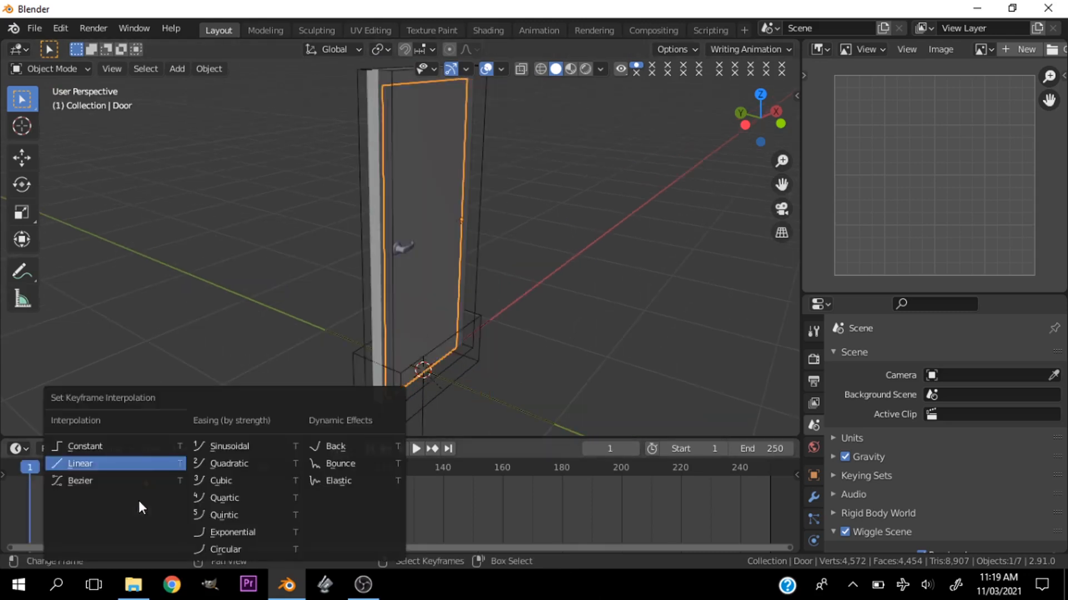
click(92, 486)
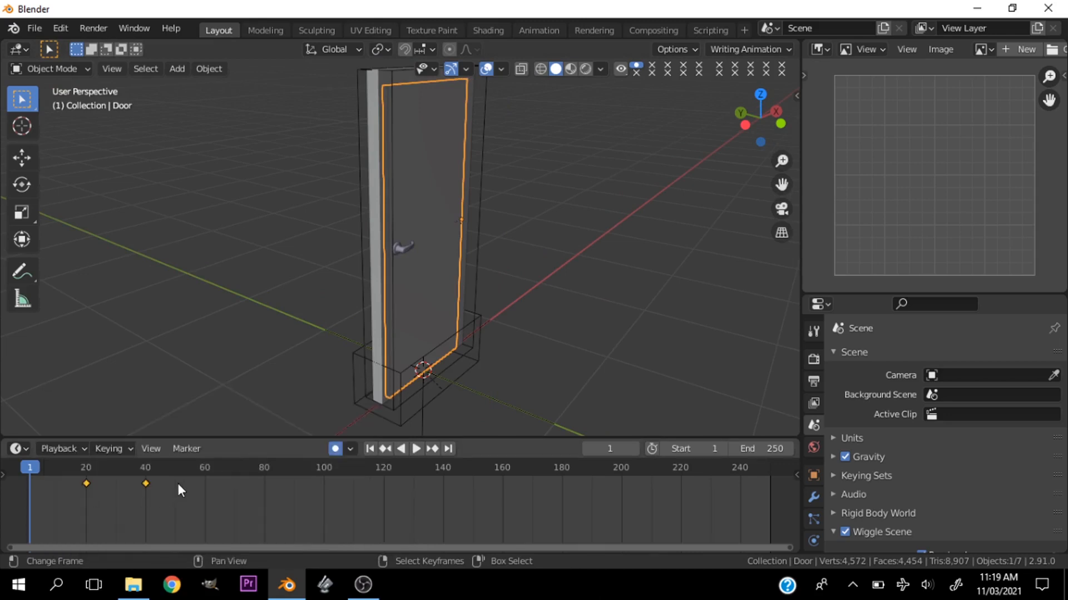
- Play the door opening with the Bezier interpolation, inspect the open panel from near the front, and scrub back through the swing
key(space)
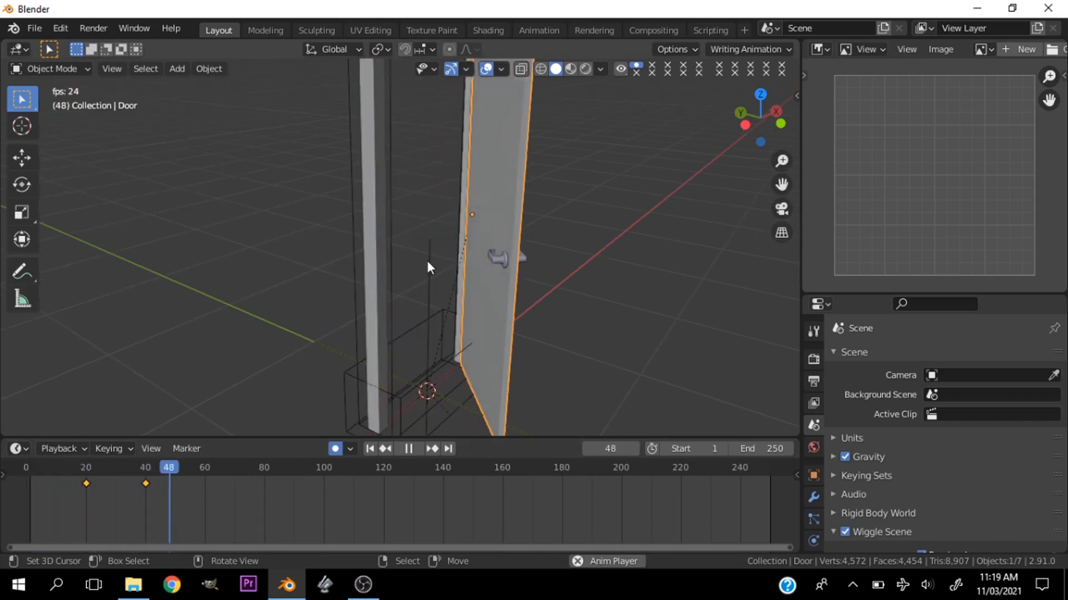
key(space)
scroll(474, 269, down, 2)
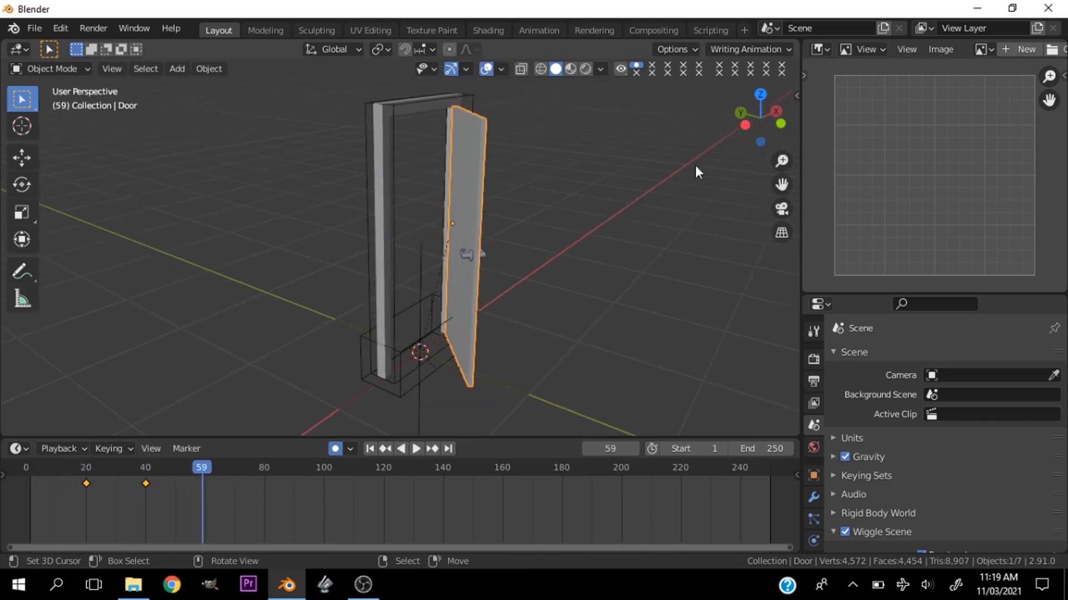
drag(750, 128, 685, 112)
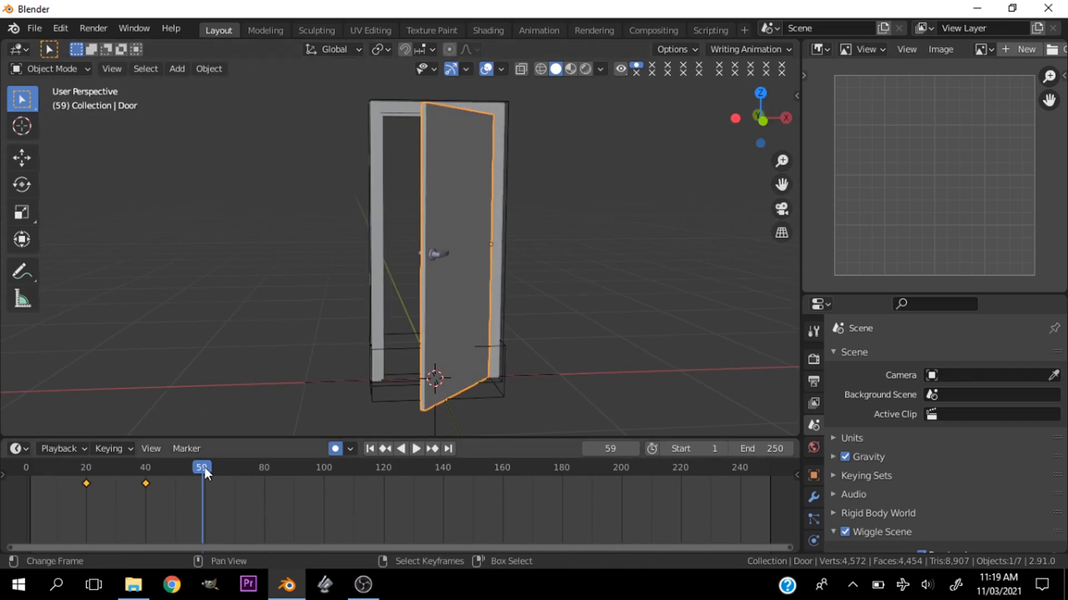
drag(204, 467, 132, 470)
- Replay the full handle and door animation from frame 1, checking it from an oblique angle and from nearly in front
key(shift+Left)
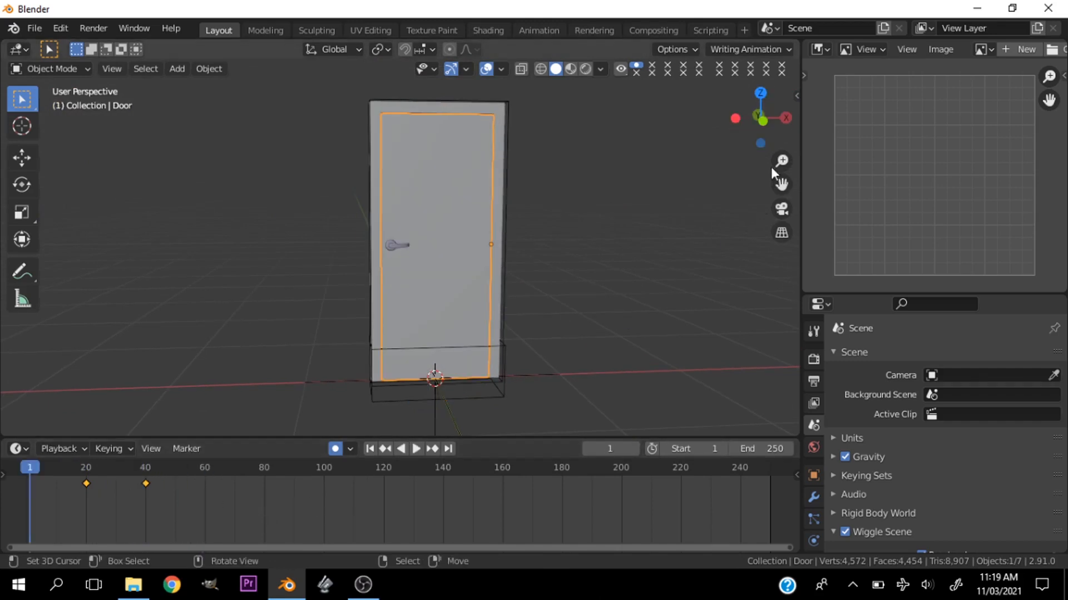
drag(762, 128, 688, 215)
key(space)
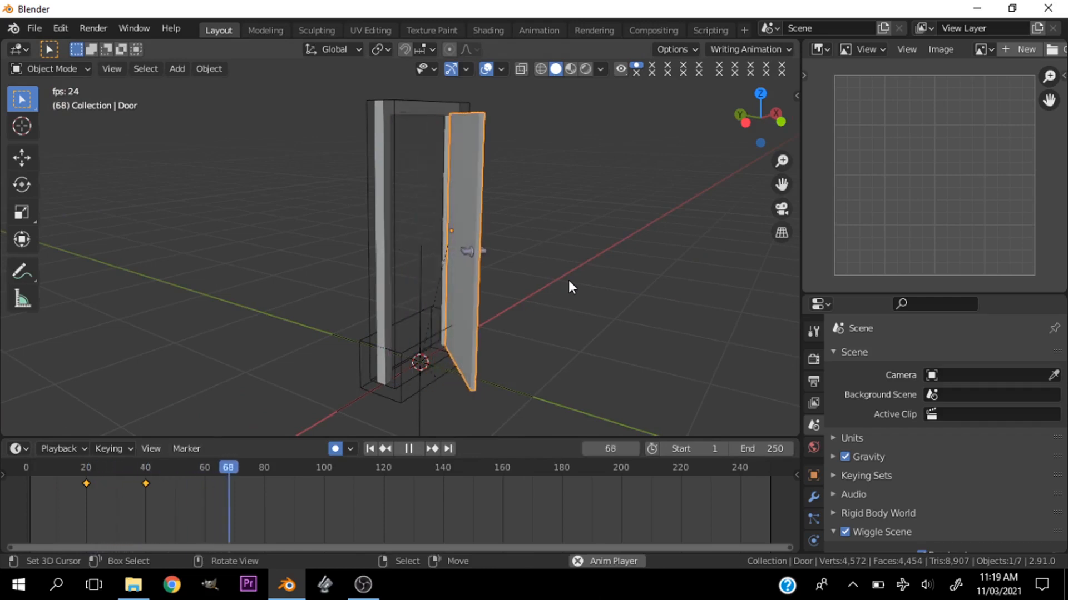
key(space)
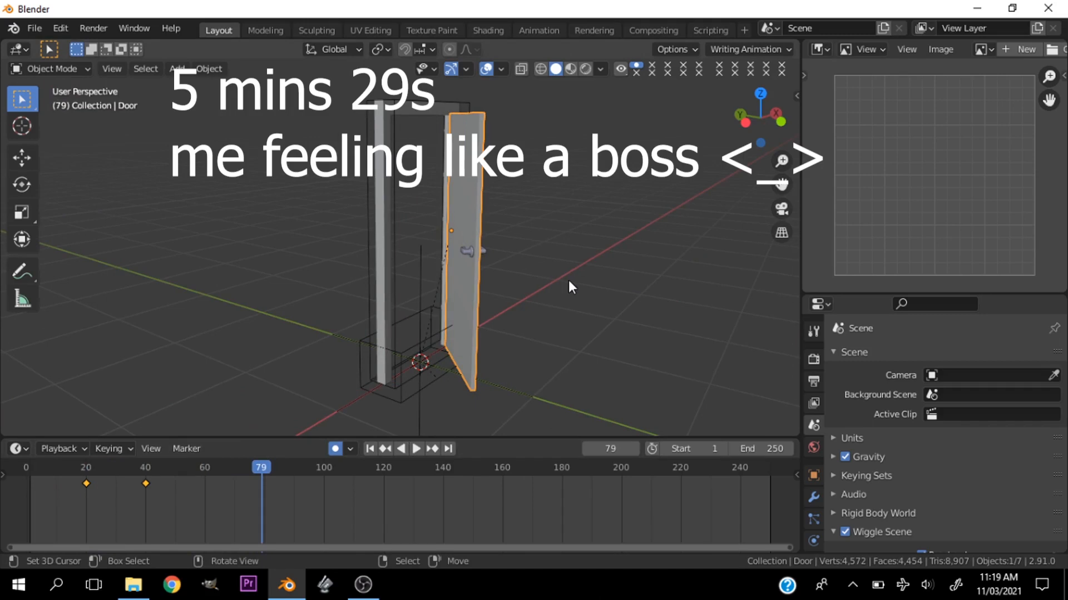
key(shift+Left)
key(space)
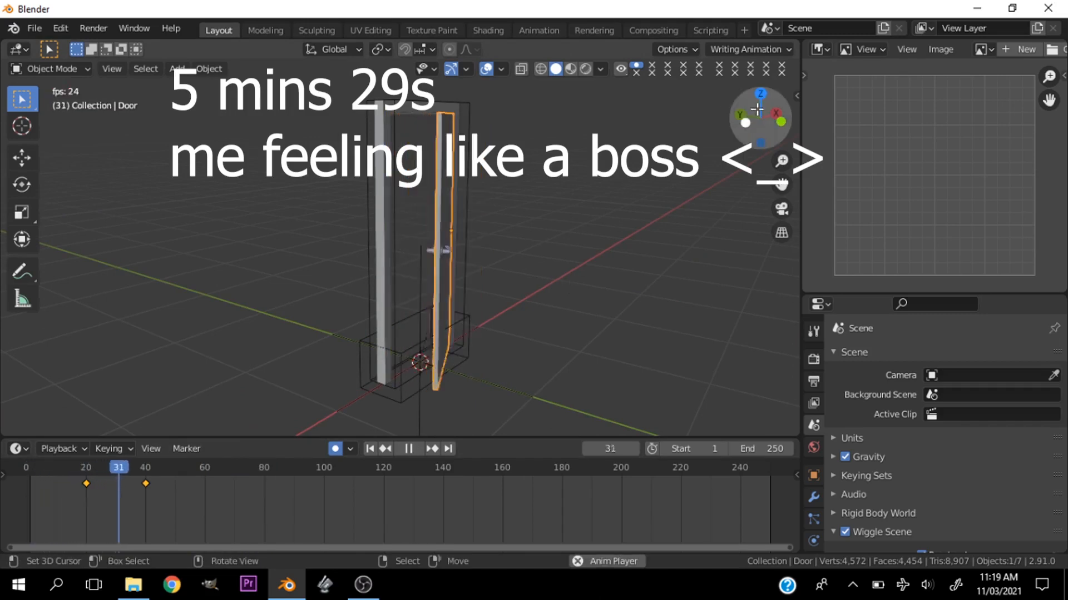
drag(758, 110, 679, 110)
key(space)
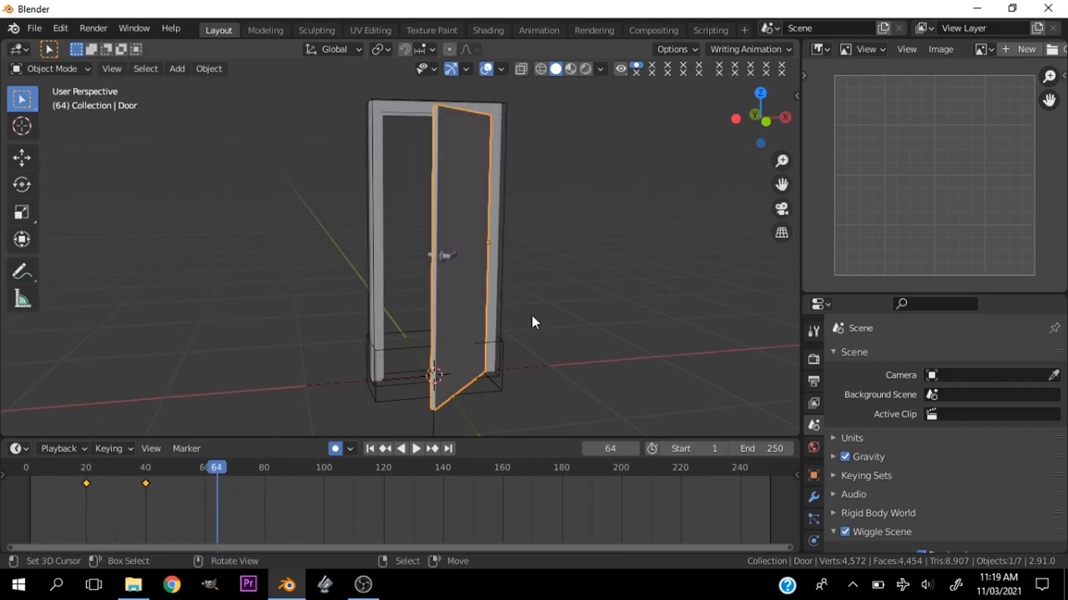